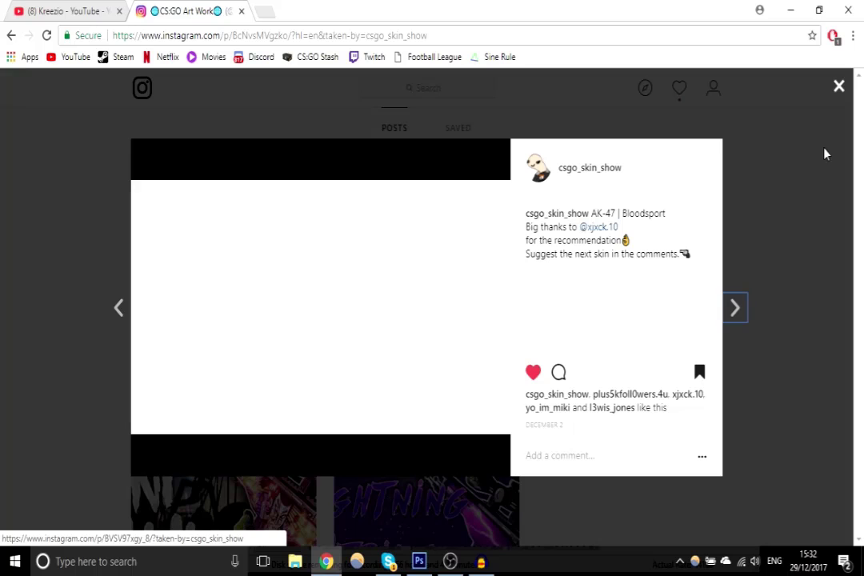
Close the open AK-47 Bloodsport post and look over the csgo_skin_show profile's posts
left_click(839, 85)
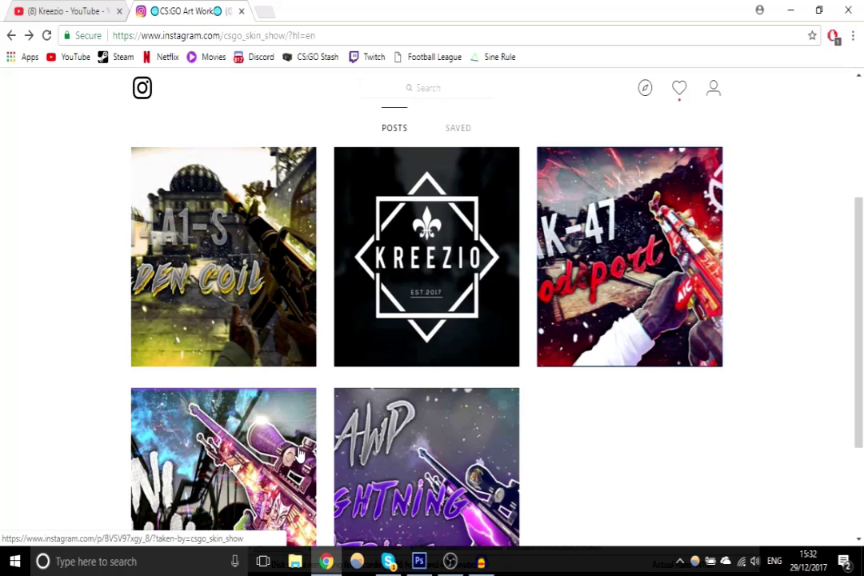
scroll(863, 264, "up", 2)
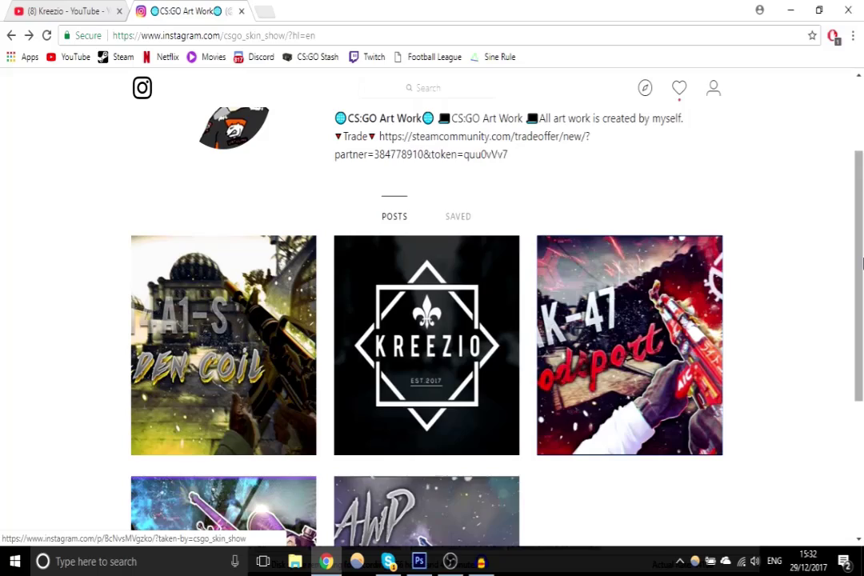
left_click_drag(863, 264, 863, 206)
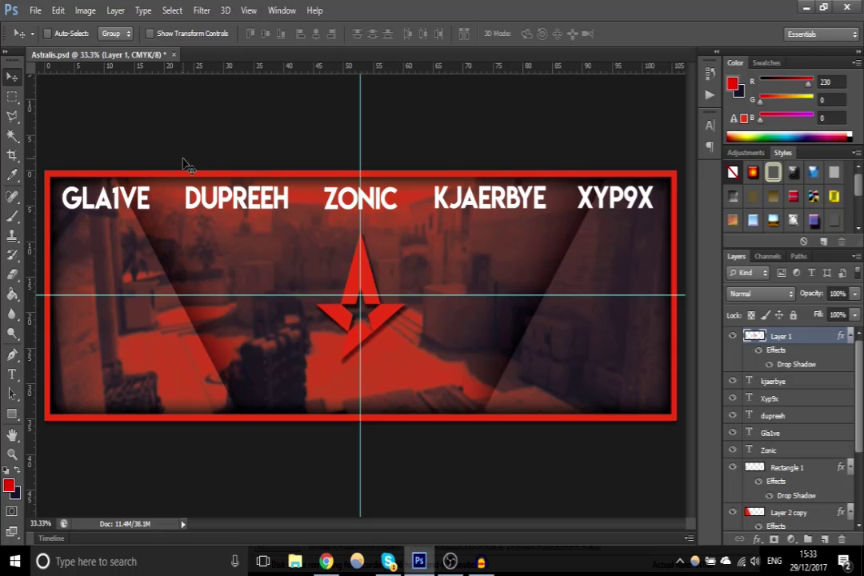
Create a new CMYK document named VP, 3000 pixels wide and 1000 pixels high, at 72 pixels/inch with a white background
left_click(36, 10)
left_click(49, 27)
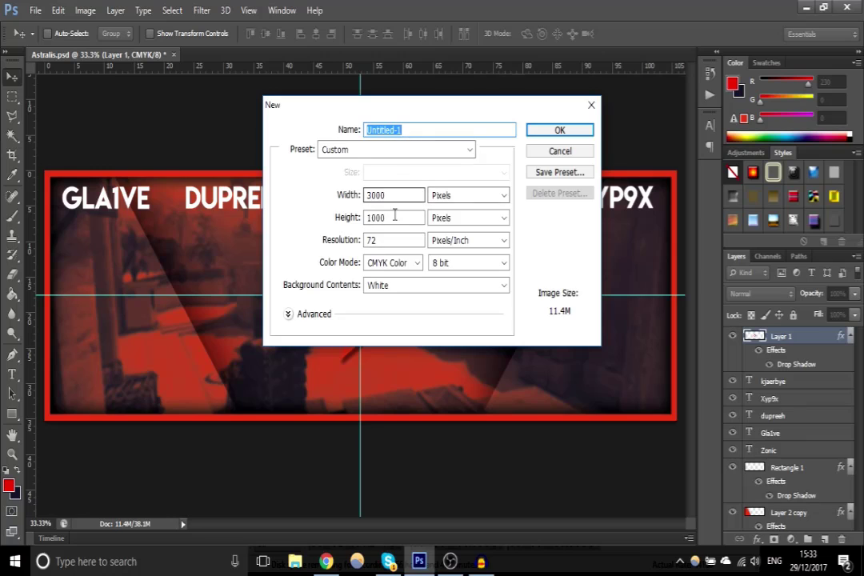
type("VP")
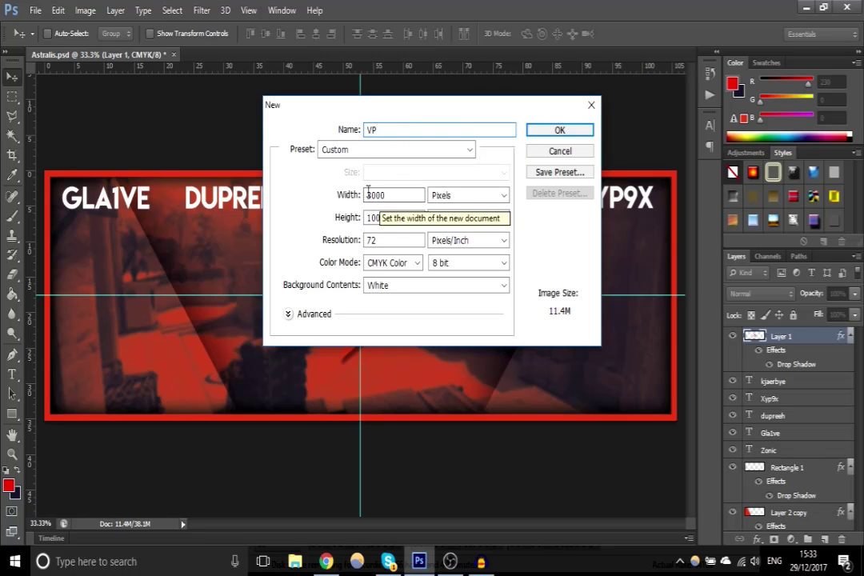
double_click(402, 196)
left_click_drag(386, 220, 355, 227)
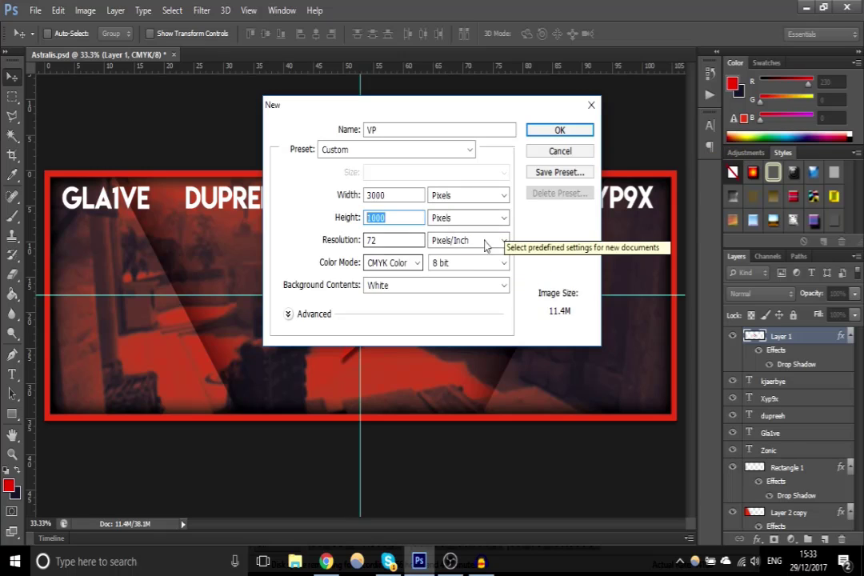
left_click(551, 132)
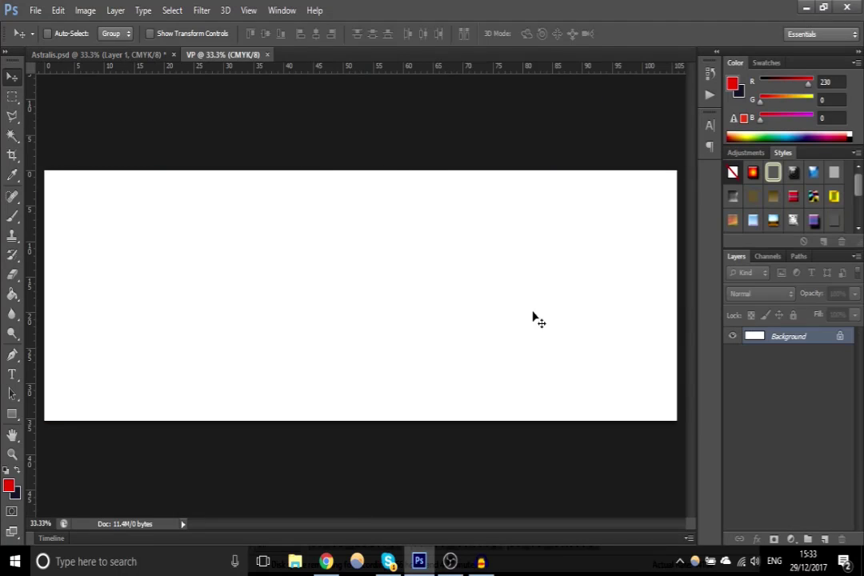
Convert the locked Background into a regular layer, keeping the default name Layer 0
right_click(777, 341)
left_click(766, 351)
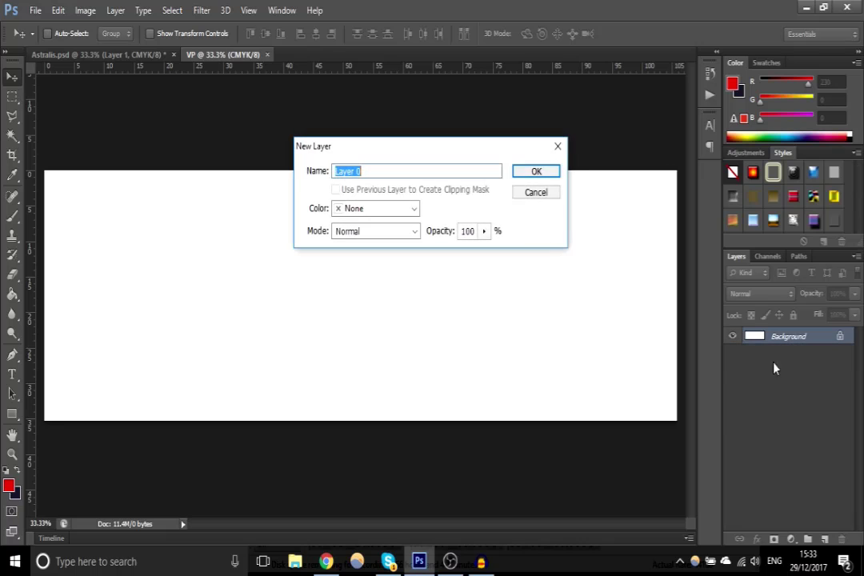
left_click(518, 176)
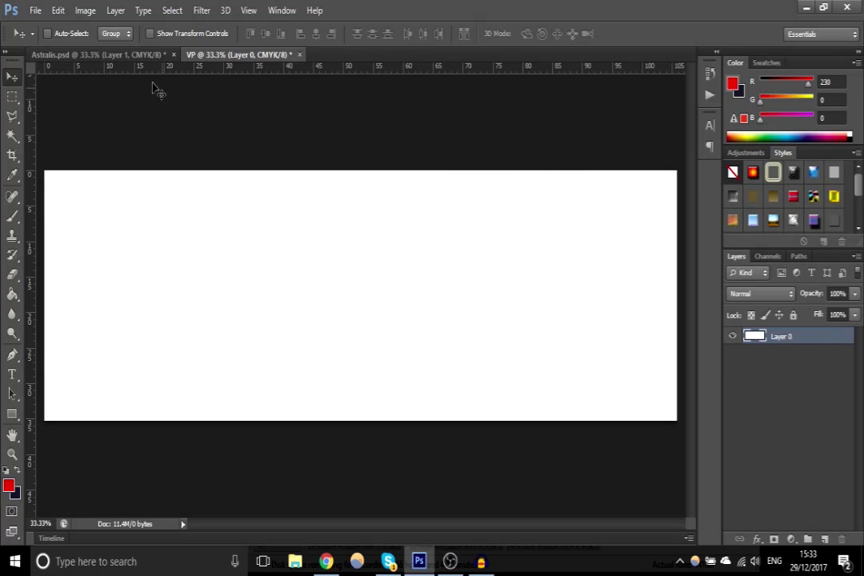
Place the 600px-Csgo_mirage image from the Desktop into the VP document
left_click(34, 11)
left_click(297, 199)
left_click(34, 9)
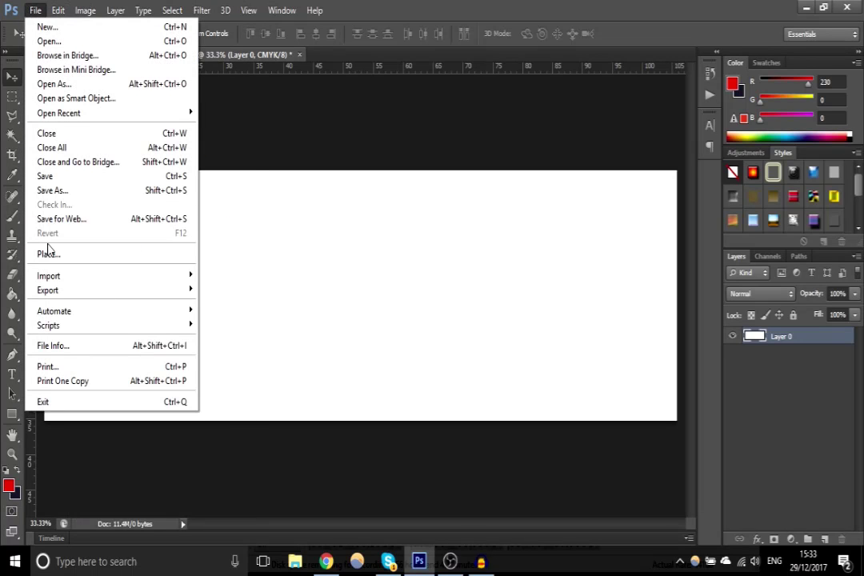
left_click(48, 253)
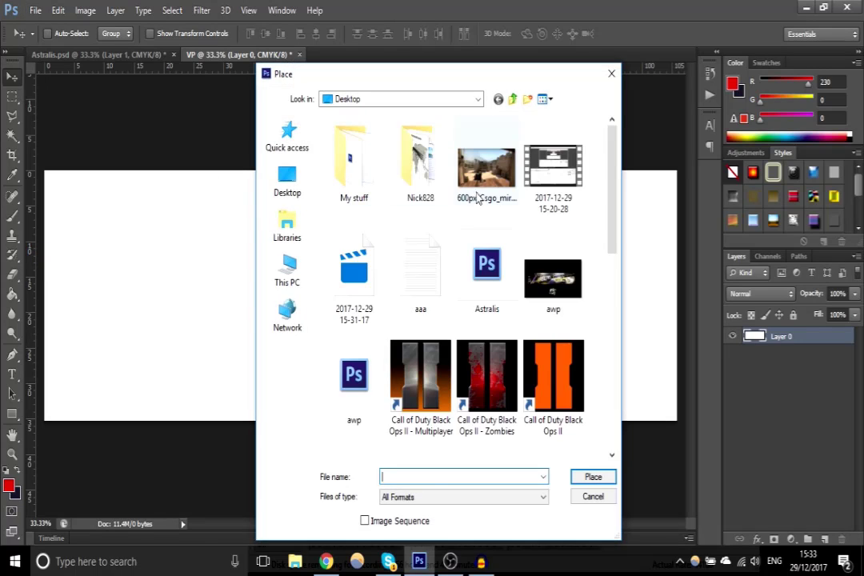
left_click(477, 198)
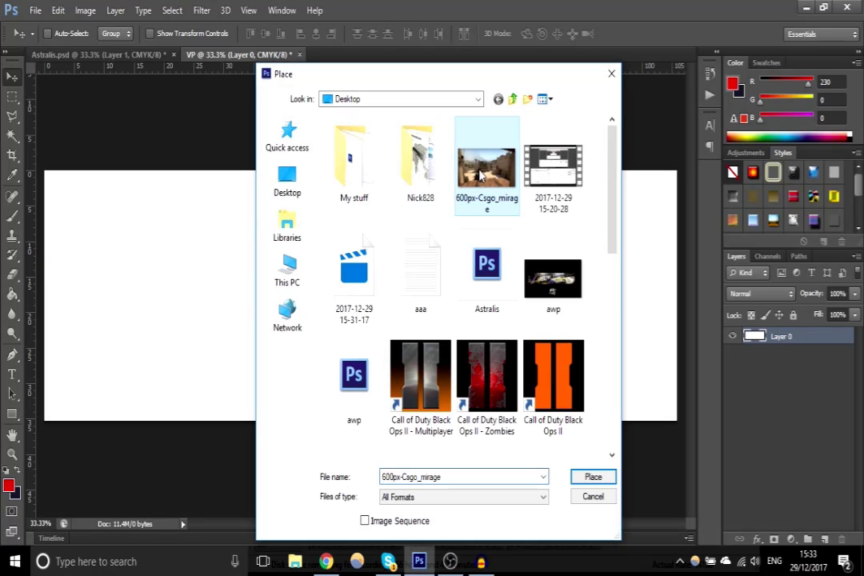
left_click(593, 478)
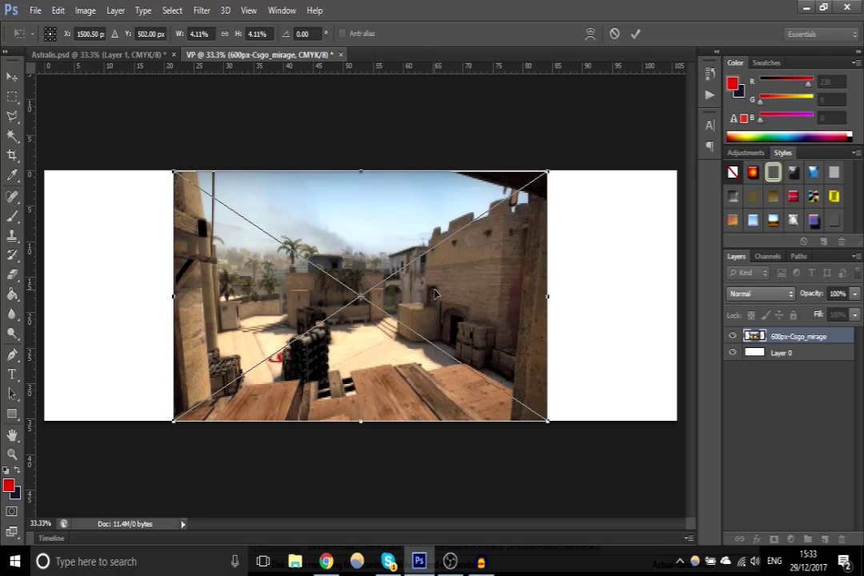
Enlarge the placed Mirage image proportionally until it spans the full width of the canvas, and apply the transform
mouse_move(403, 304)
left_mouse_down()
mouse_move(301, 302)
mouse_move(390, 302)
left_mouse_up()
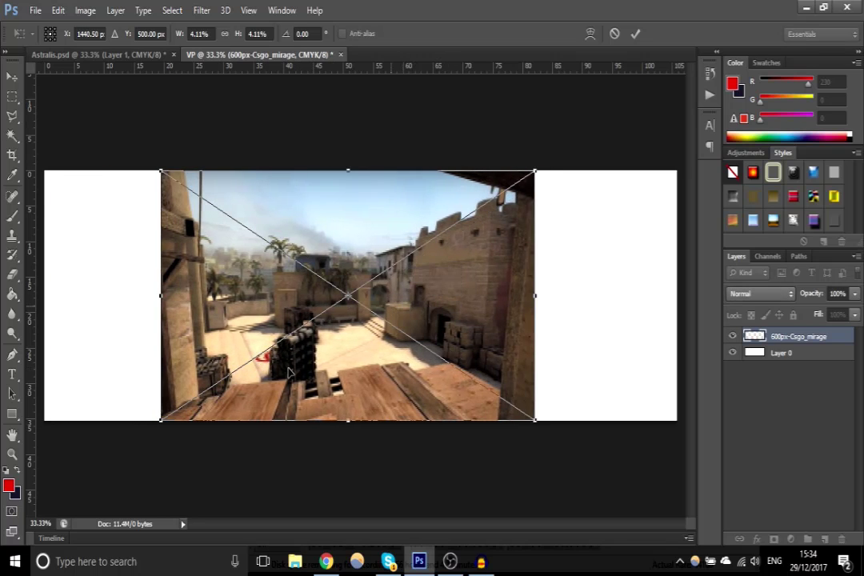
left_click_drag(161, 421, 20, 506)
left_click_drag(244, 352, 242, 328)
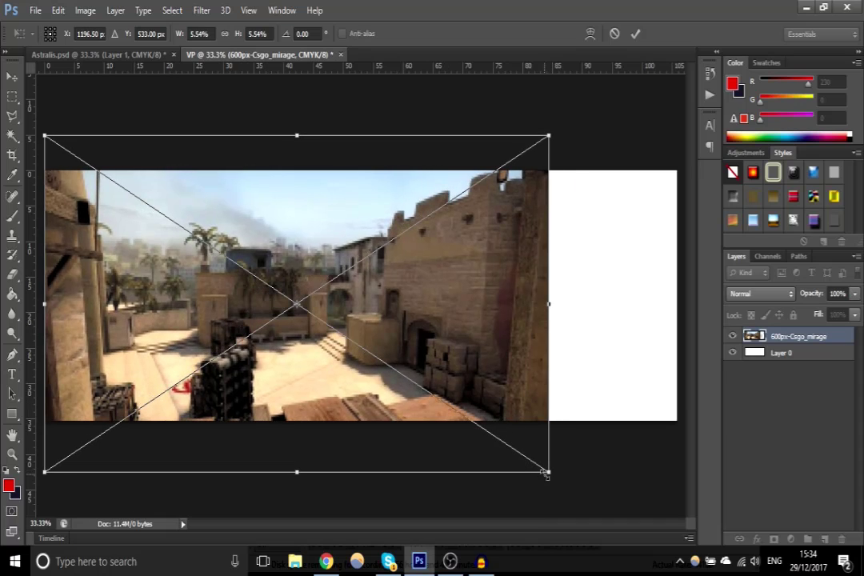
left_click_drag(551, 475, 692, 543)
key("Return")
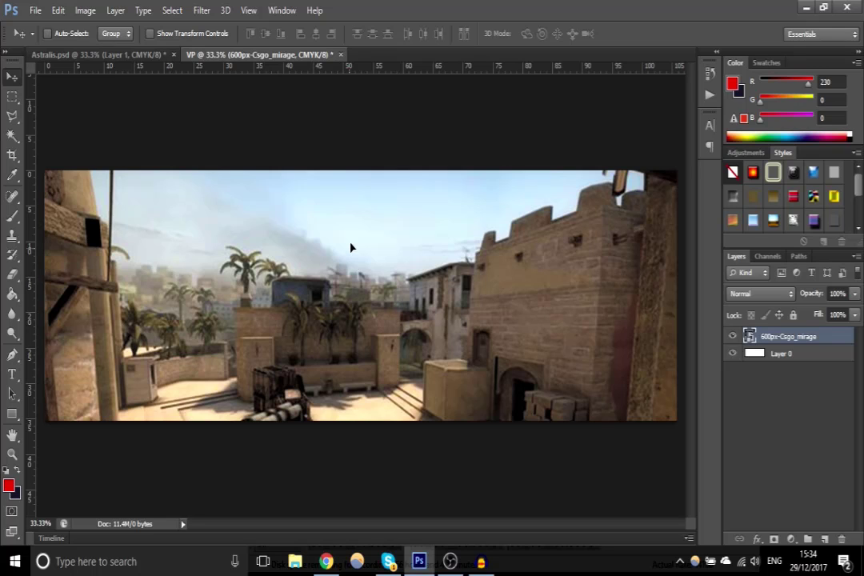
Shift the Mirage image upward so more of the ground shows, and rasterize its layer
left_click_drag(350, 248, 337, 262)
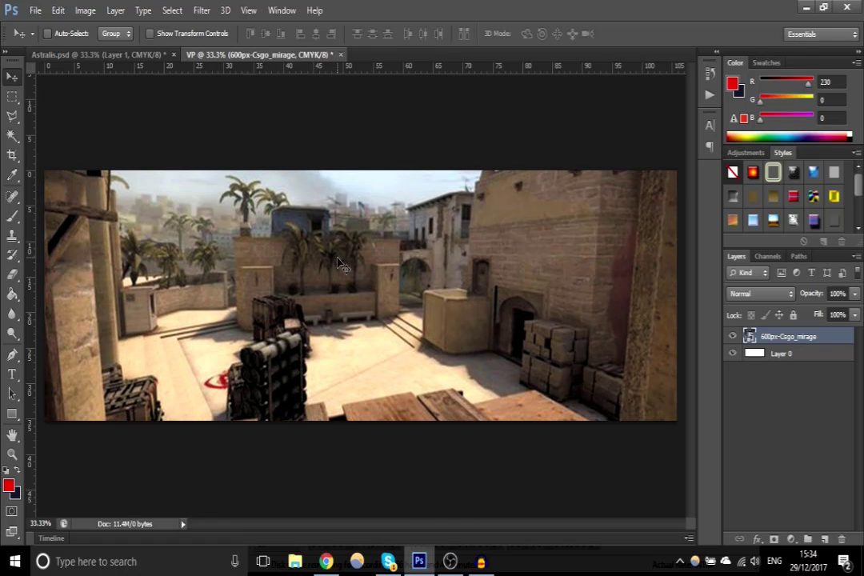
right_click(816, 336)
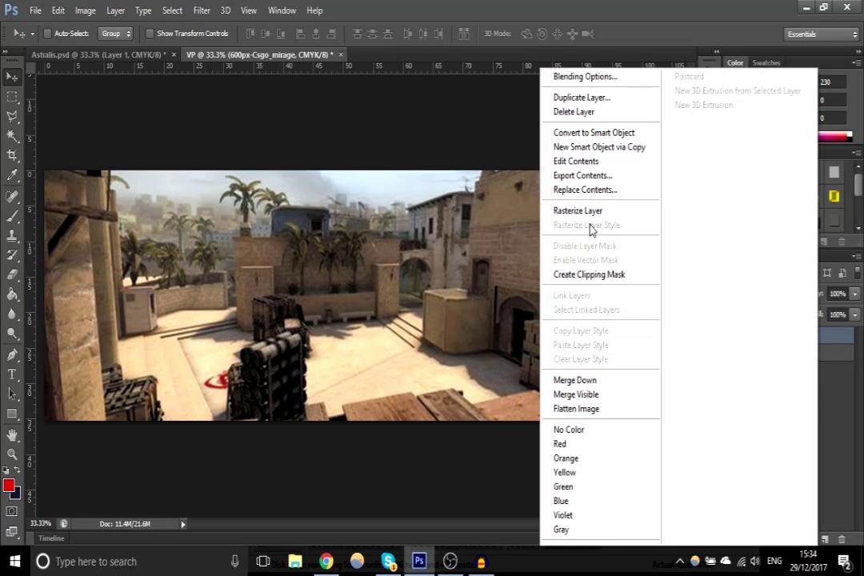
left_click(590, 211)
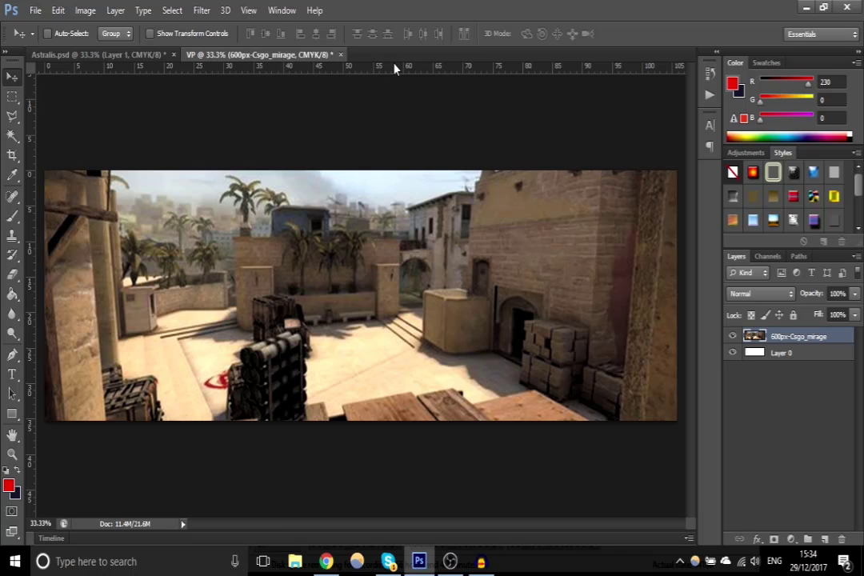
Add a horizontal and a vertical guide that cross at the centre of the canvas
left_click_drag(395, 67, 398, 294)
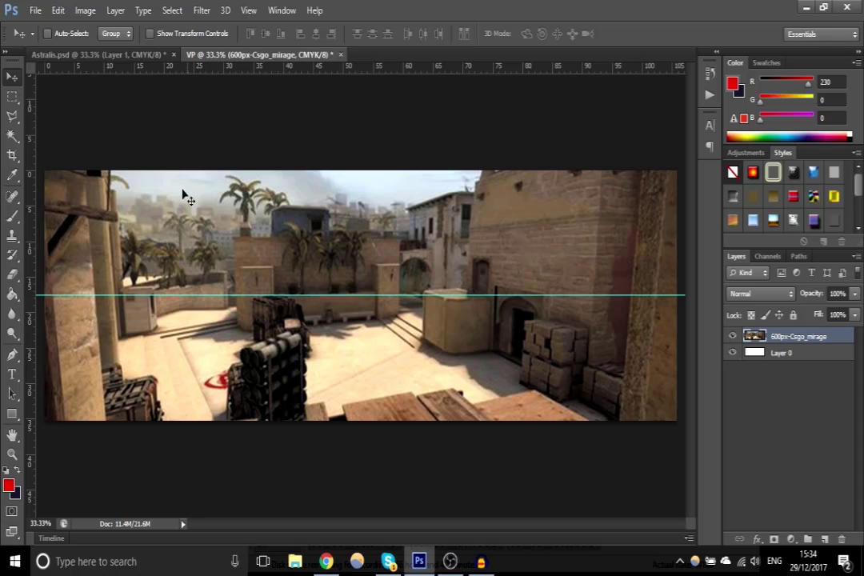
left_click_drag(29, 240, 368, 278)
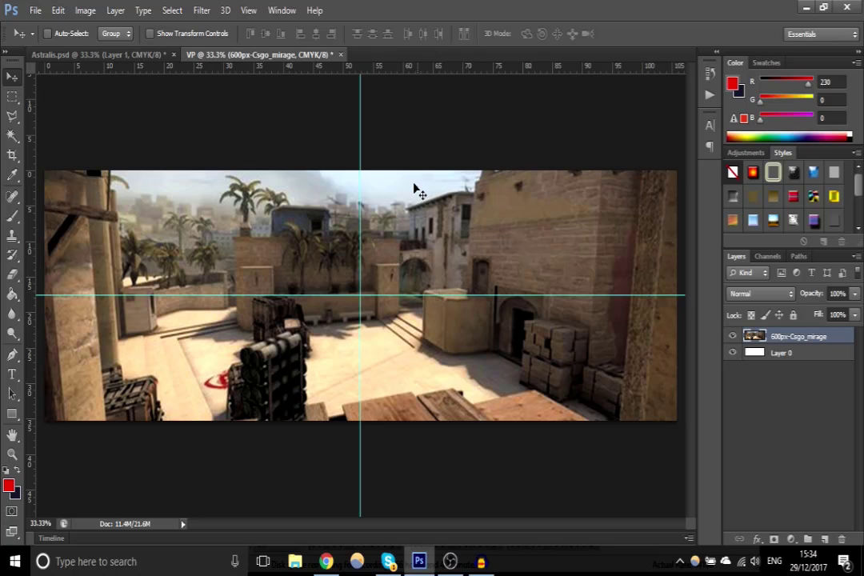
left_click(280, 10)
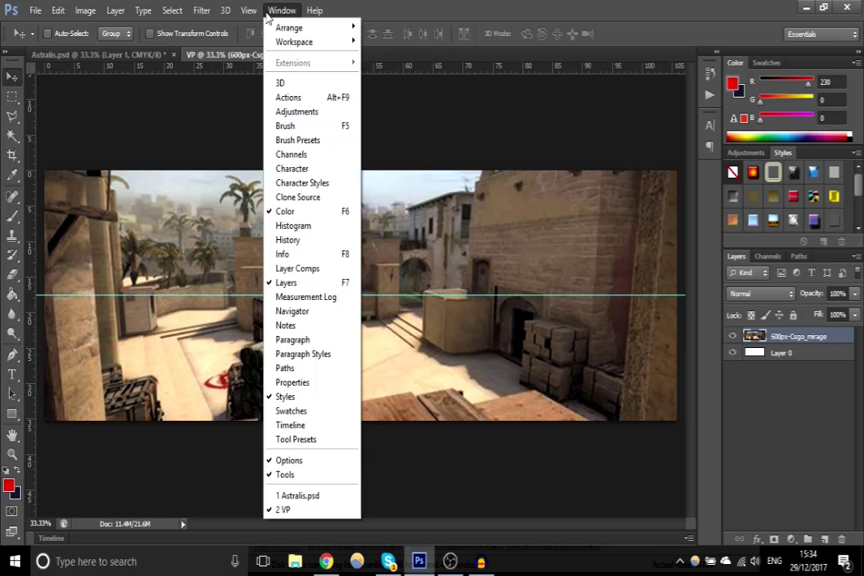
mouse_move(249, 10)
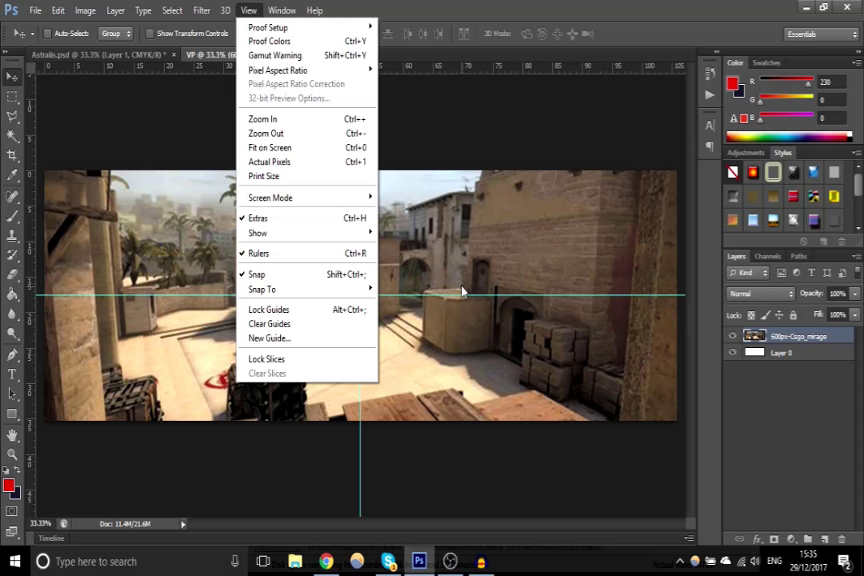
left_click(475, 116)
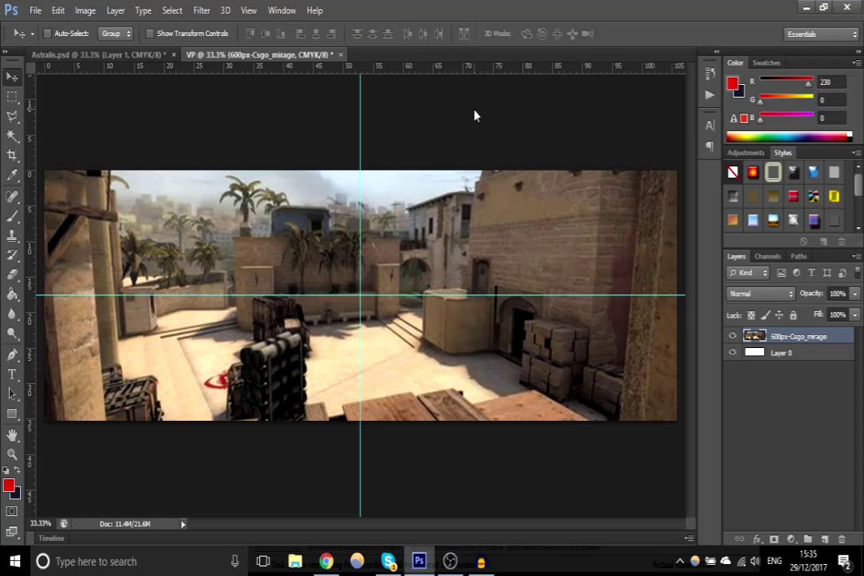
Place the Virtus logo image from the Desktop and centre it where the two guides cross
left_click(36, 11)
left_click(77, 257)
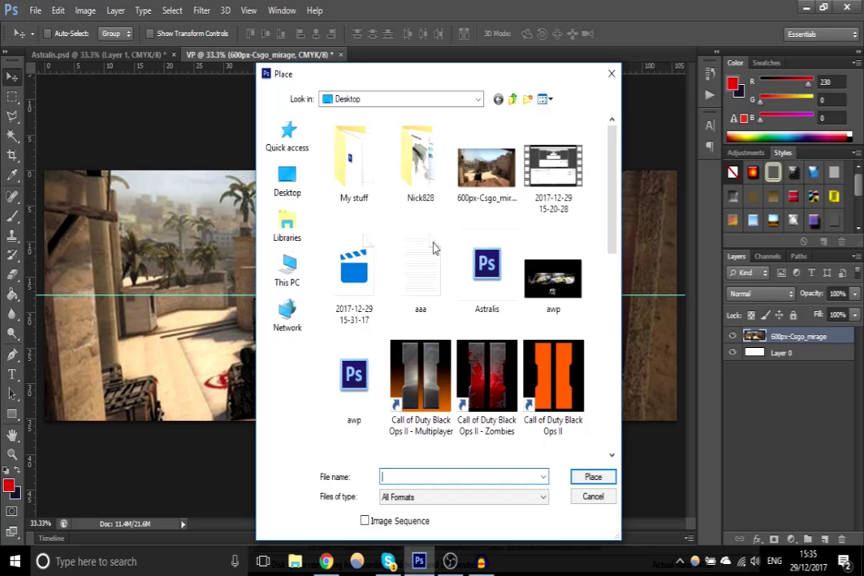
left_click_drag(612, 185, 623, 403)
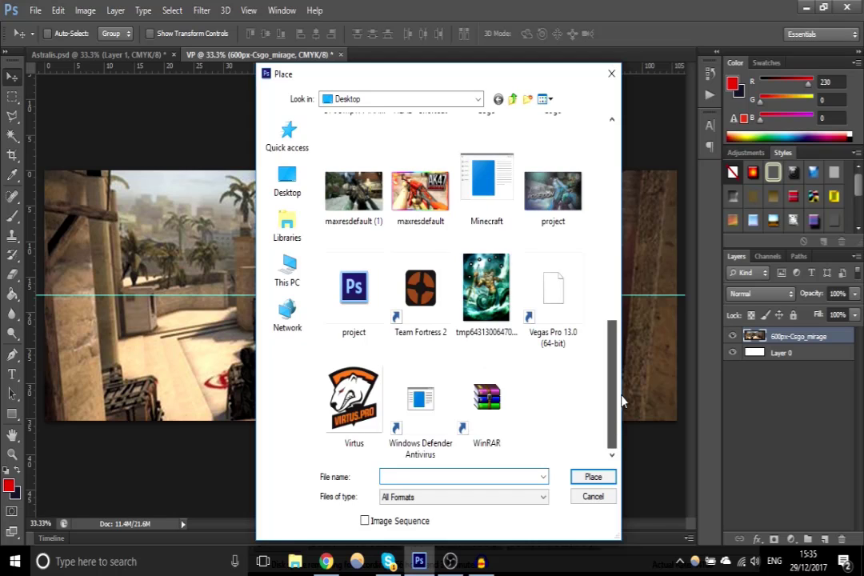
left_click(354, 400)
left_click(574, 477)
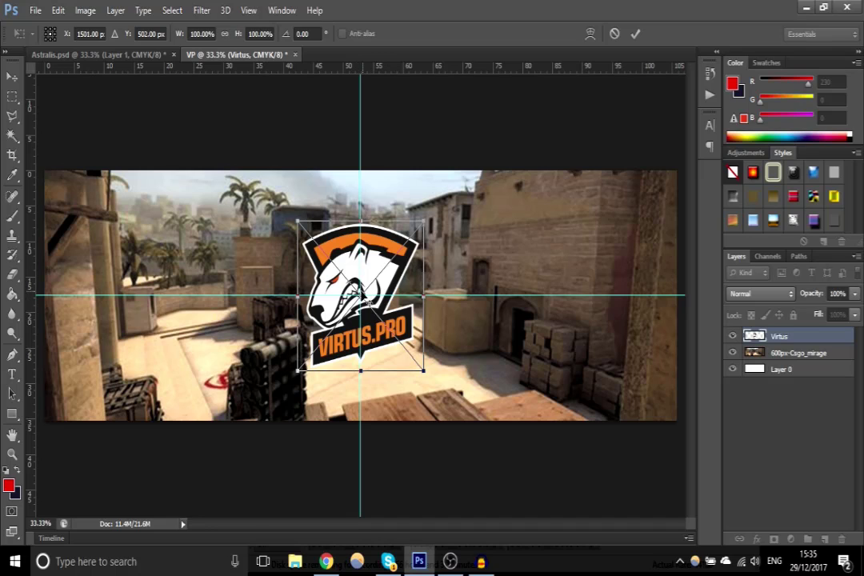
mouse_move(392, 274)
left_mouse_down()
mouse_move(456, 295)
mouse_move(392, 276)
left_mouse_up()
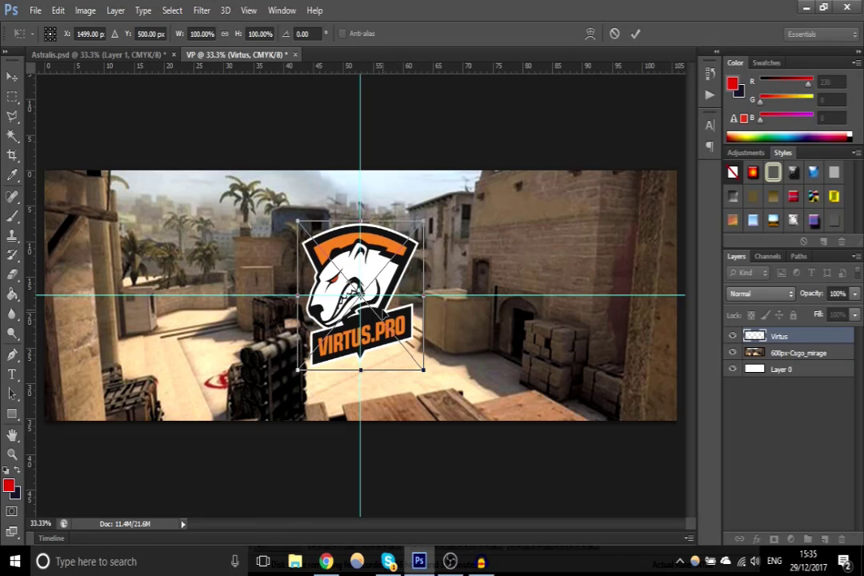
key("Return")
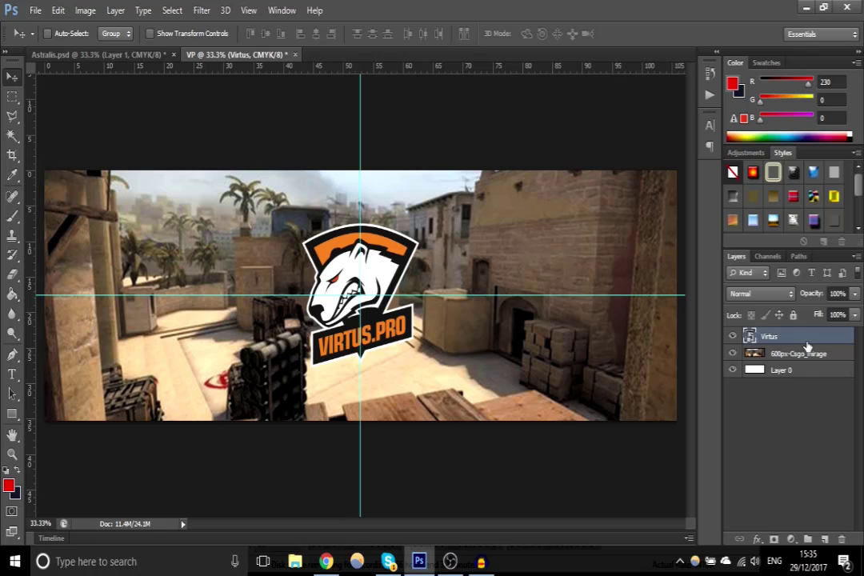
Scale the Virtus logo down proportionally to about 91%
key("ctrl+t")
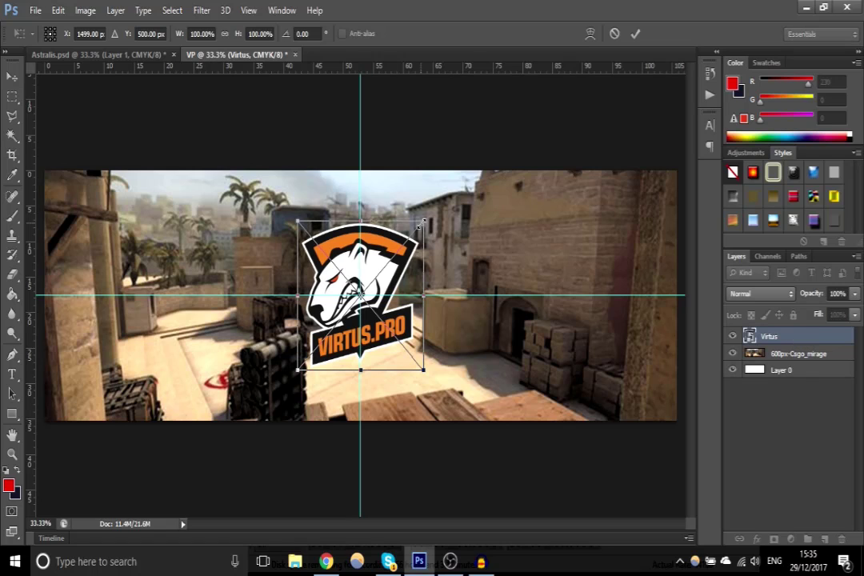
left_click_drag(421, 224, 406, 231)
key("Return")
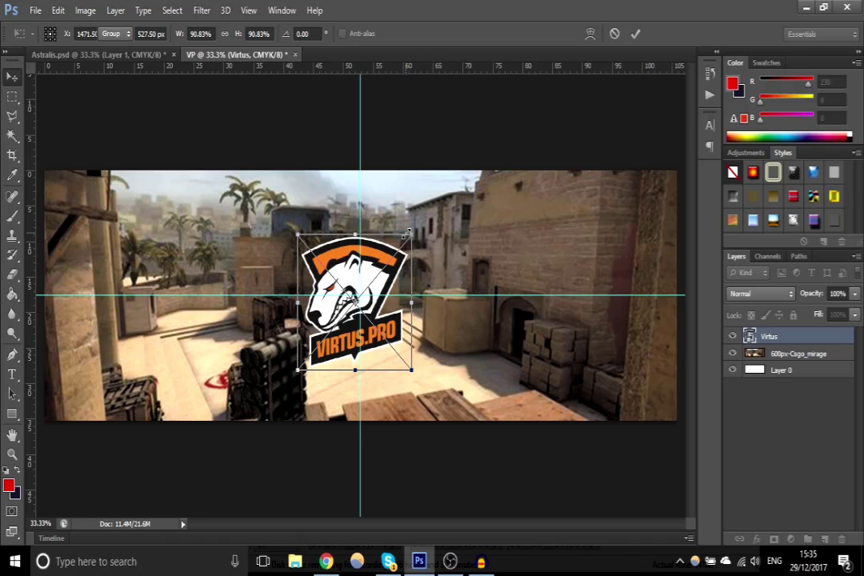
Recentre the reduced Virtus logo on the guide intersection and rasterize its layer
key("ctrl+t")
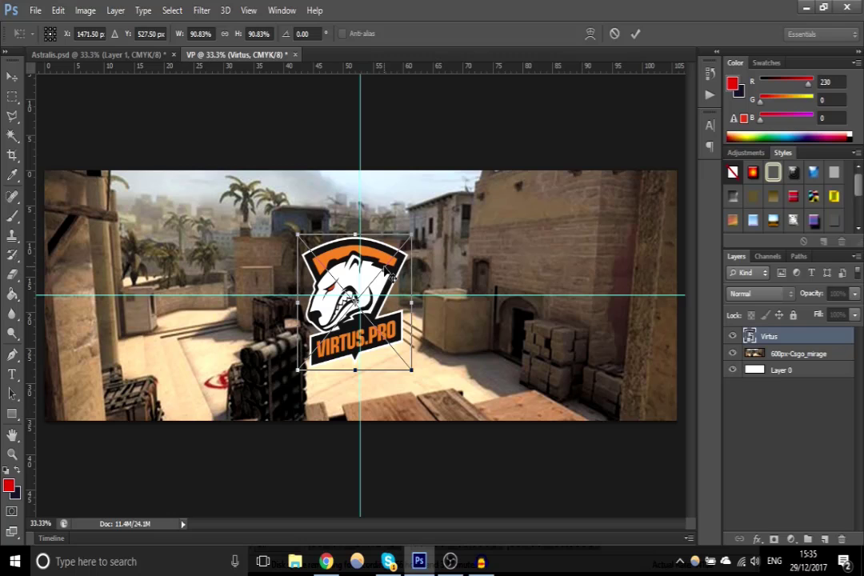
left_click_drag(391, 274, 397, 267)
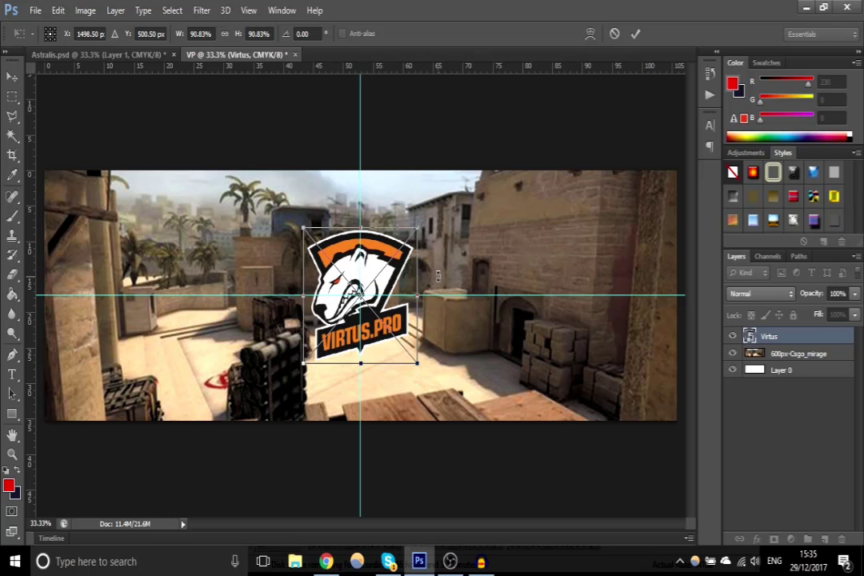
key("Return")
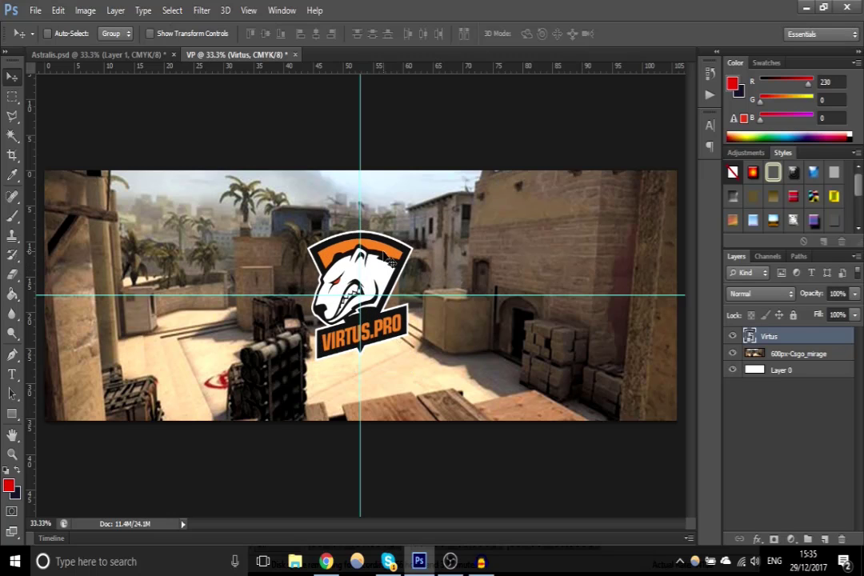
right_click(810, 340)
left_click(584, 212)
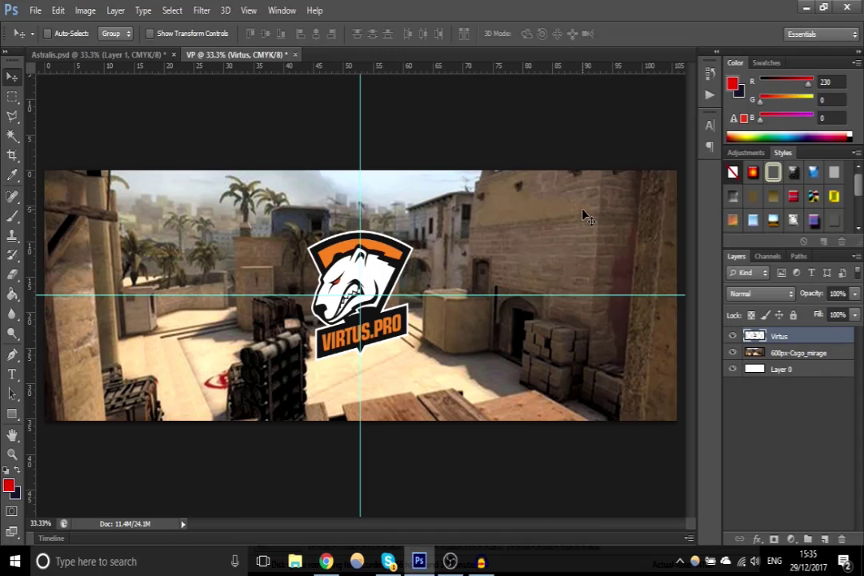
Add a Gradient Map adjustment layer directly above the Mirage background image
left_click(843, 353)
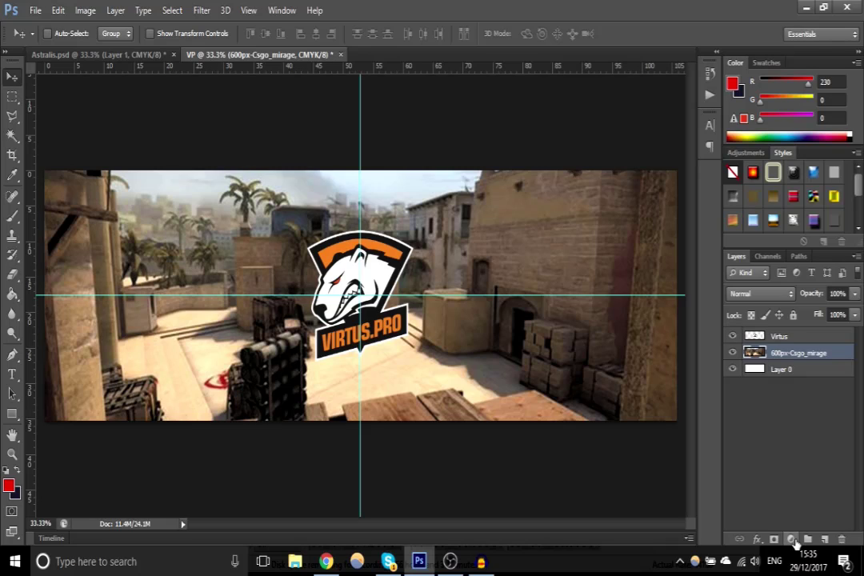
left_click(792, 540)
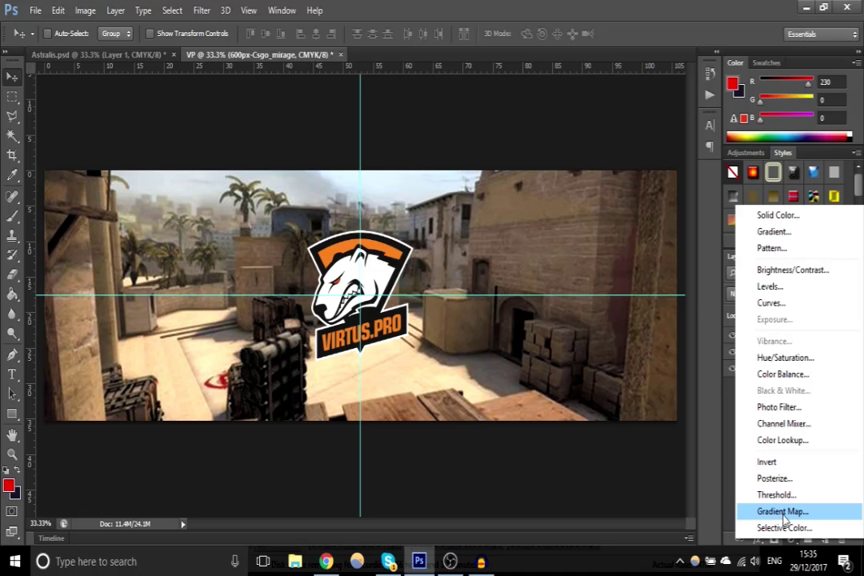
left_click(783, 512)
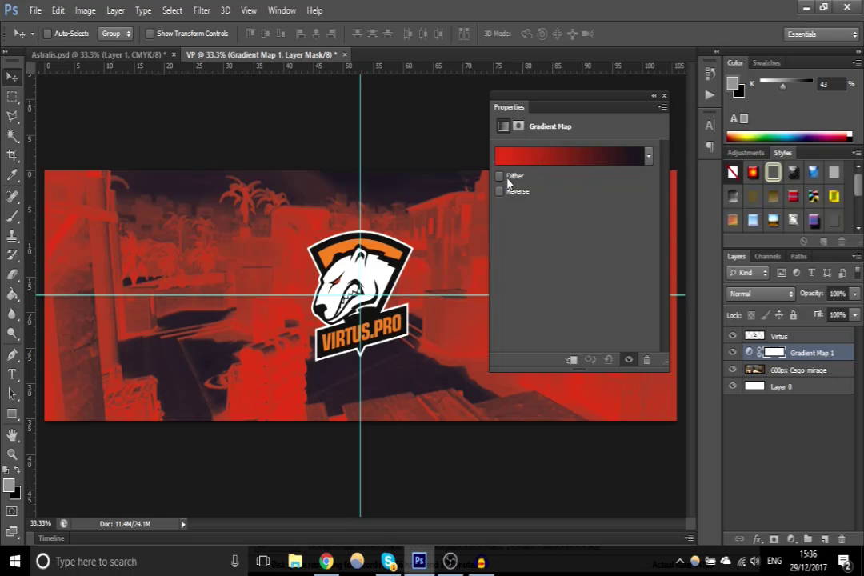
left_click(663, 96)
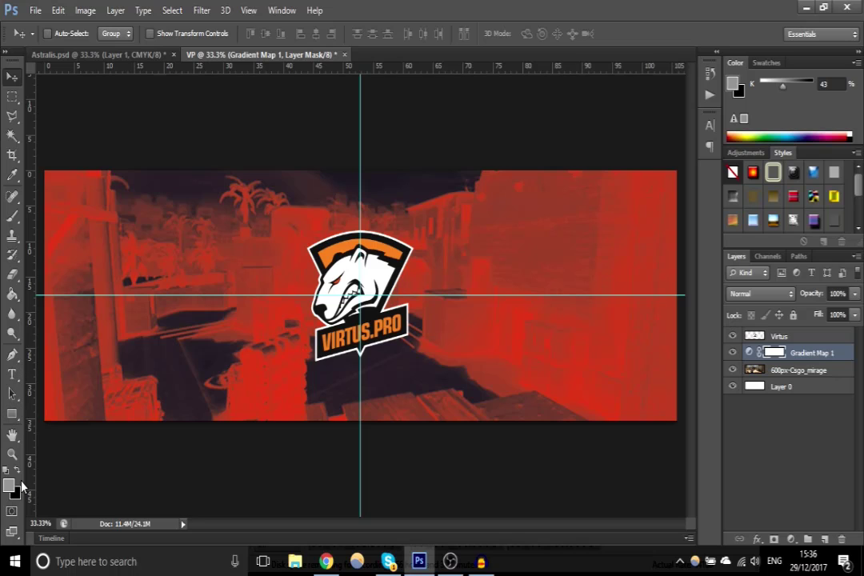
left_click(9, 485)
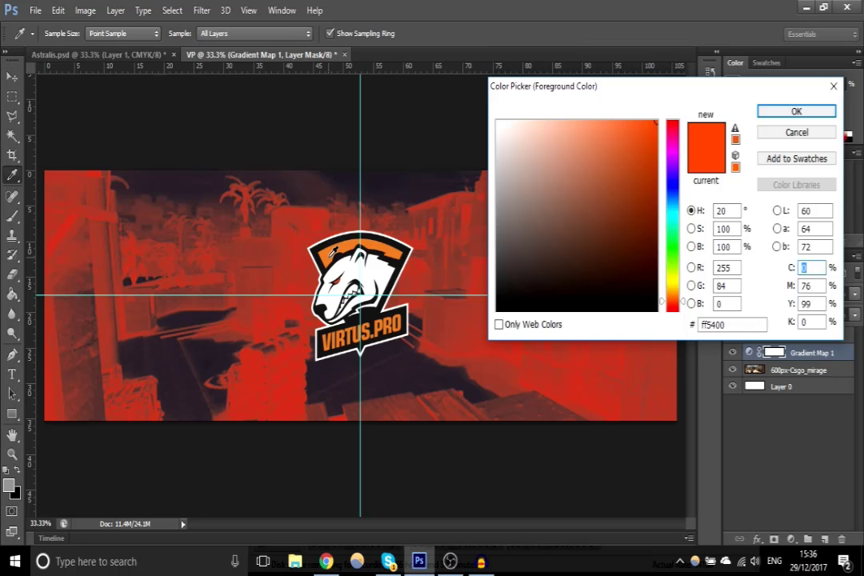
left_click(334, 251)
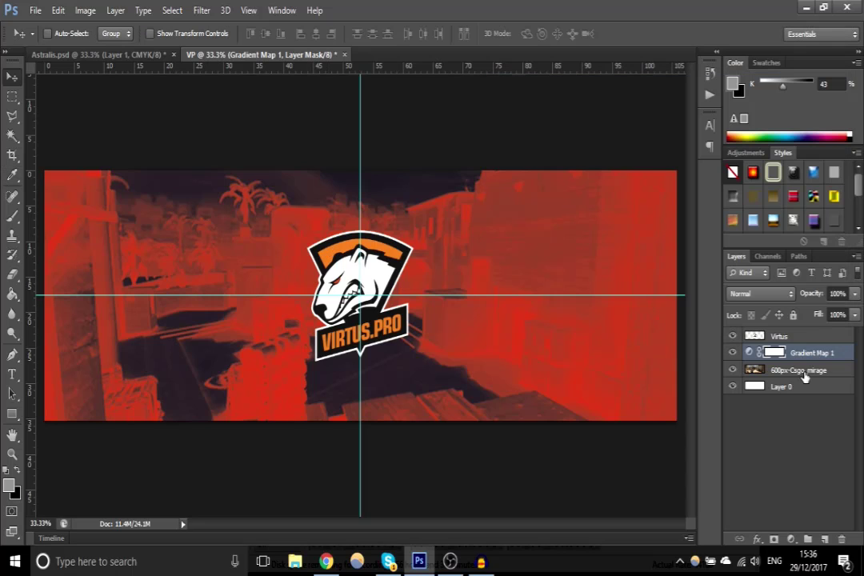
left_click(789, 370)
With the Virtus layer active, sample the logo's orange (eb8025) as the foreground colour and copy its hex code
left_click(793, 337)
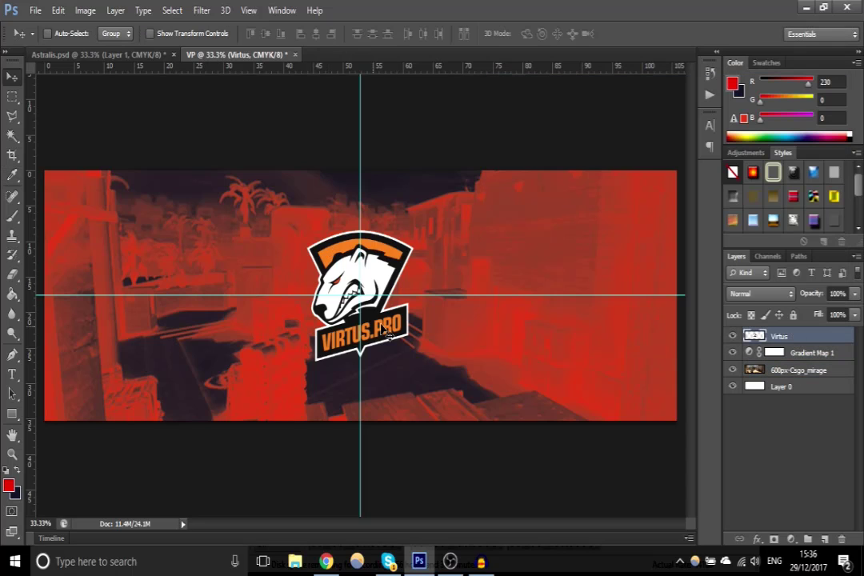
left_click(8, 485)
left_click(329, 266)
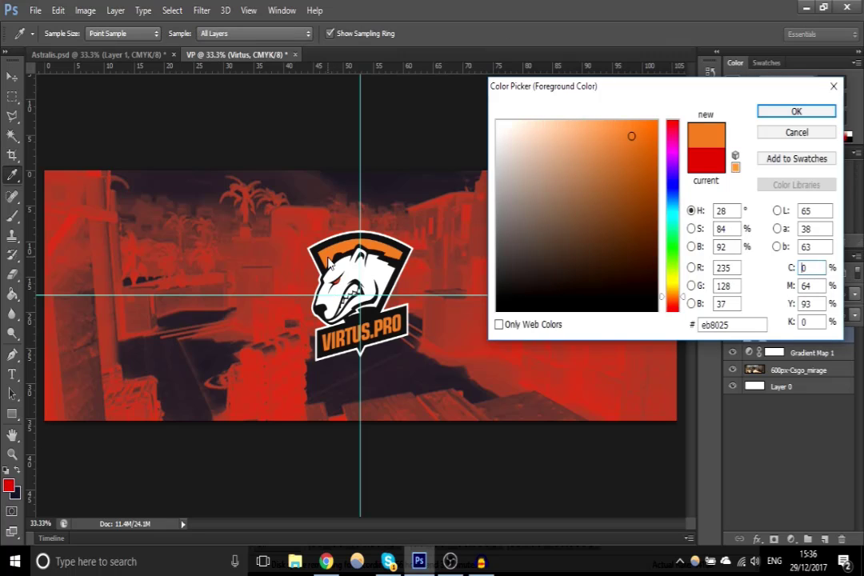
left_click(733, 324)
key("ctrl+c")
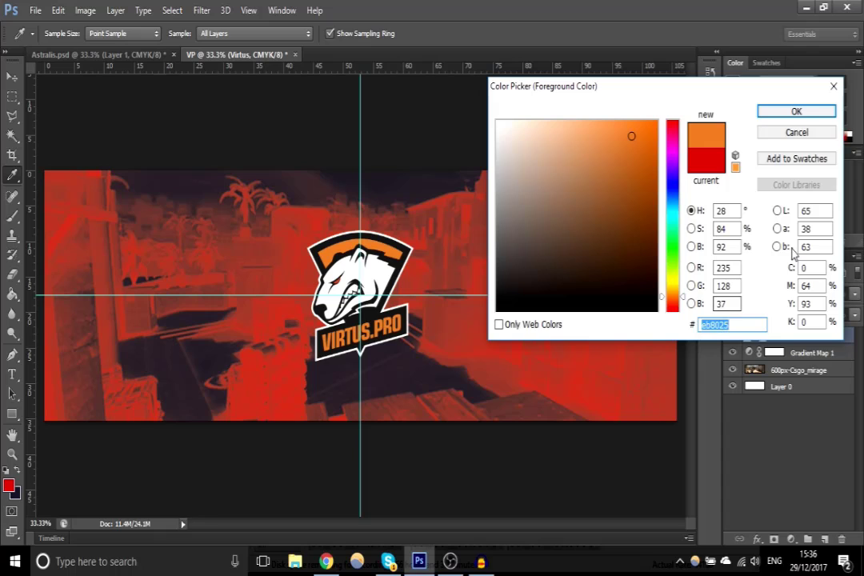
left_click(797, 111)
key("v")
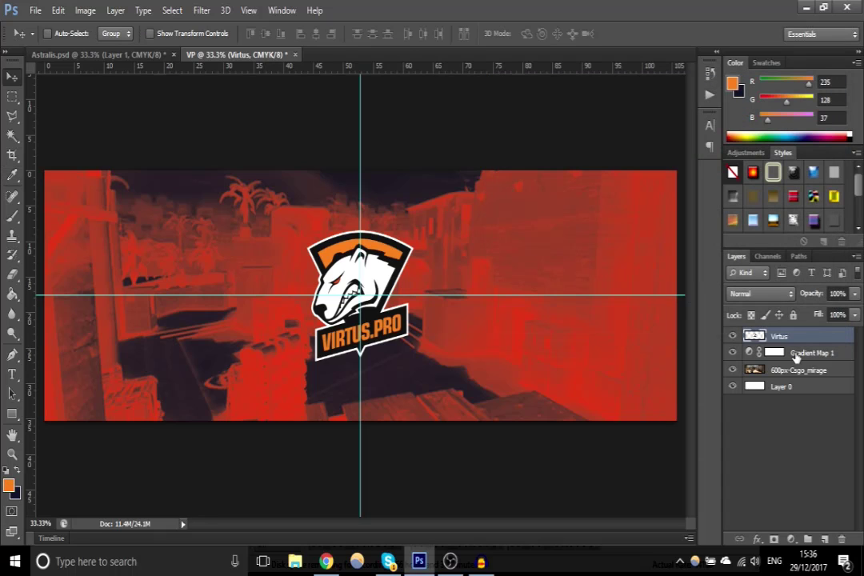
Set the start colour stop of the Gradient Map's gradient to dark navy 202233
left_click(748, 355)
double_click(749, 356)
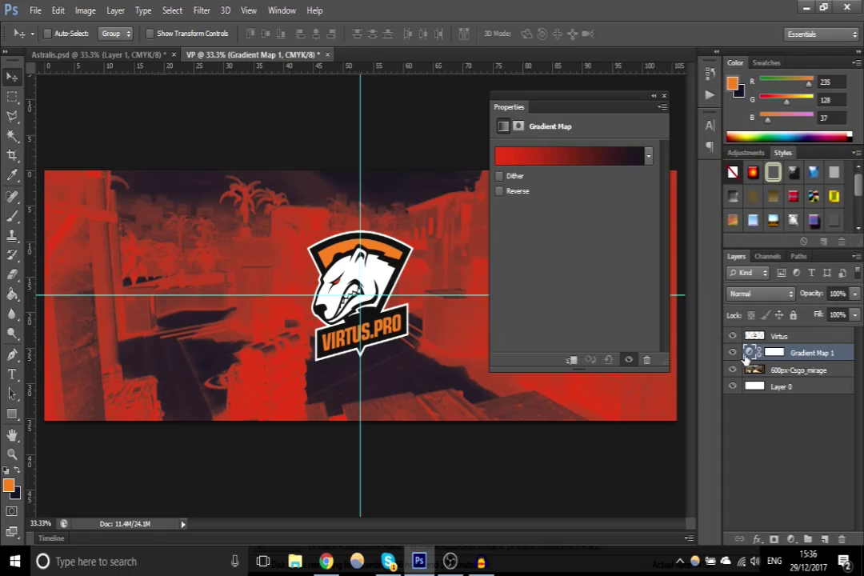
left_click(534, 159)
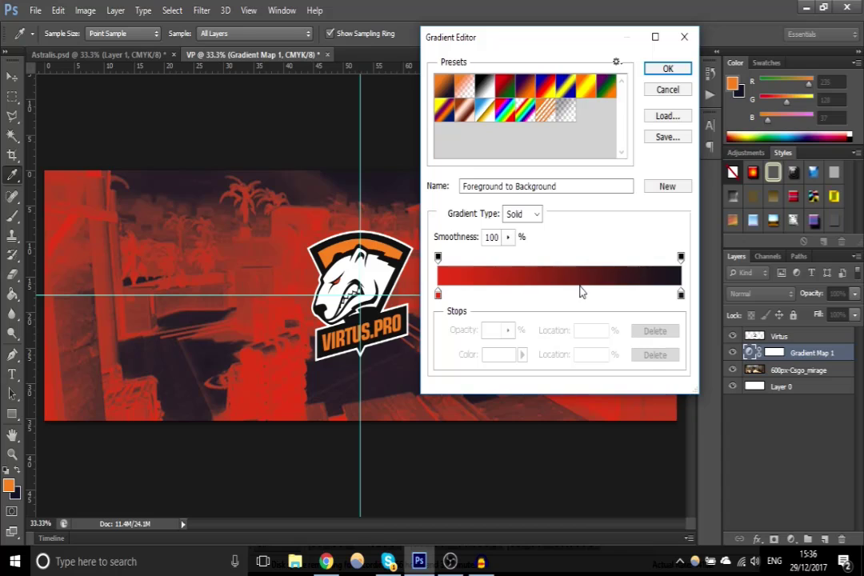
double_click(437, 295)
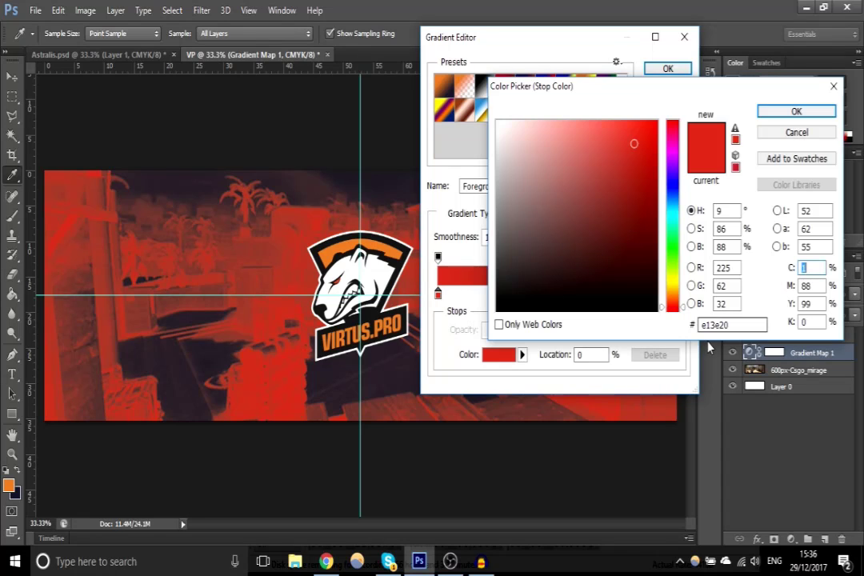
left_click(721, 325)
type("2022")
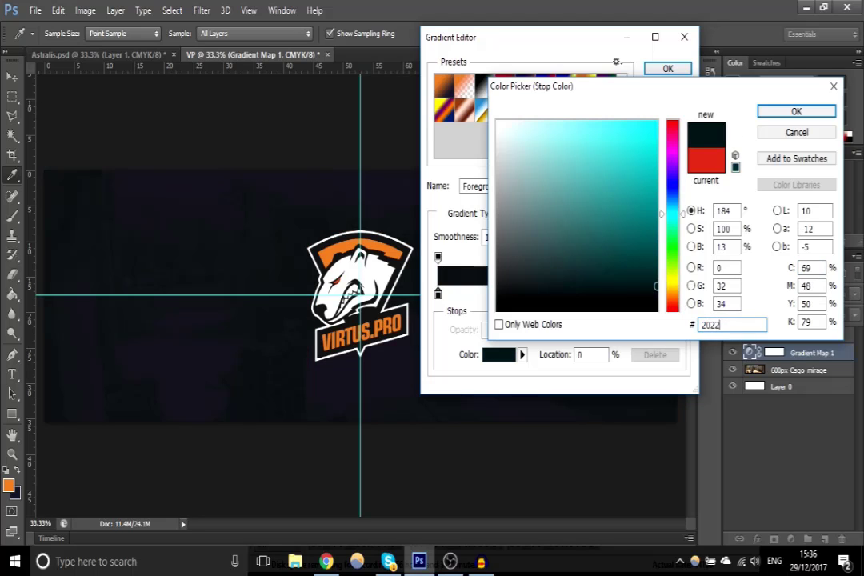
type("33")
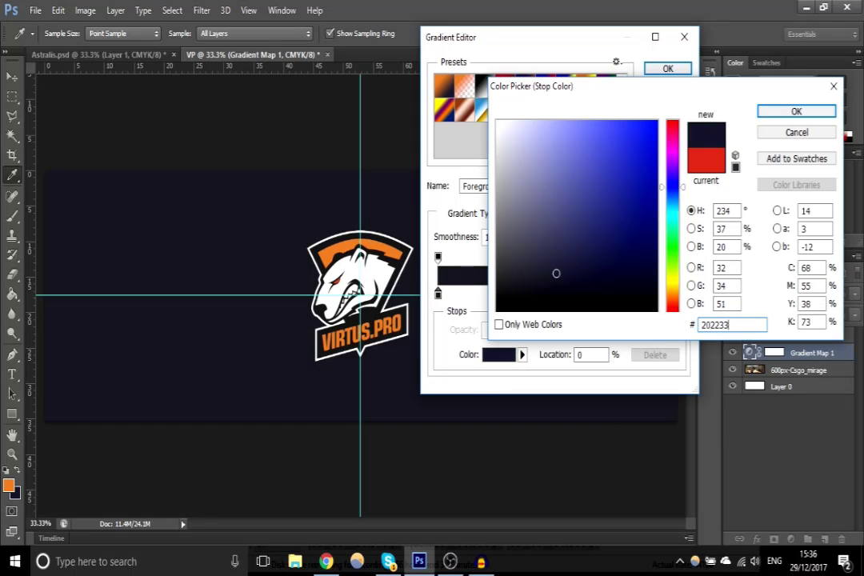
left_click(797, 112)
Set the gradient's end colour stop to the copied orange eb8025 and apply the gradient
double_click(681, 295)
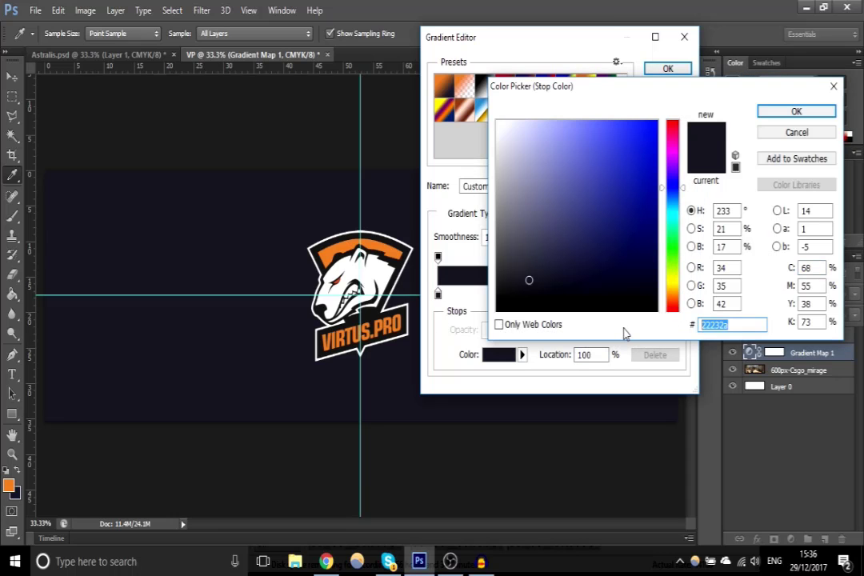
key("BackSpace")
key("ctrl+v")
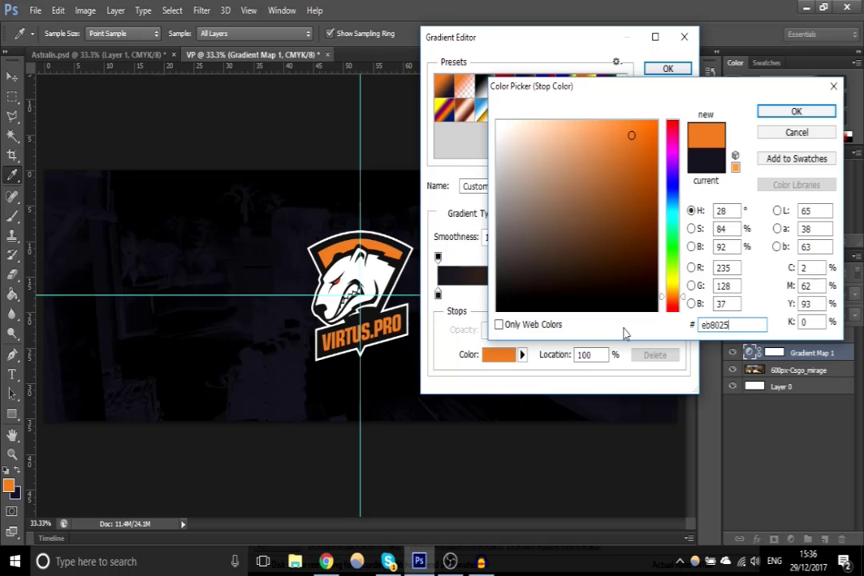
left_click(797, 112)
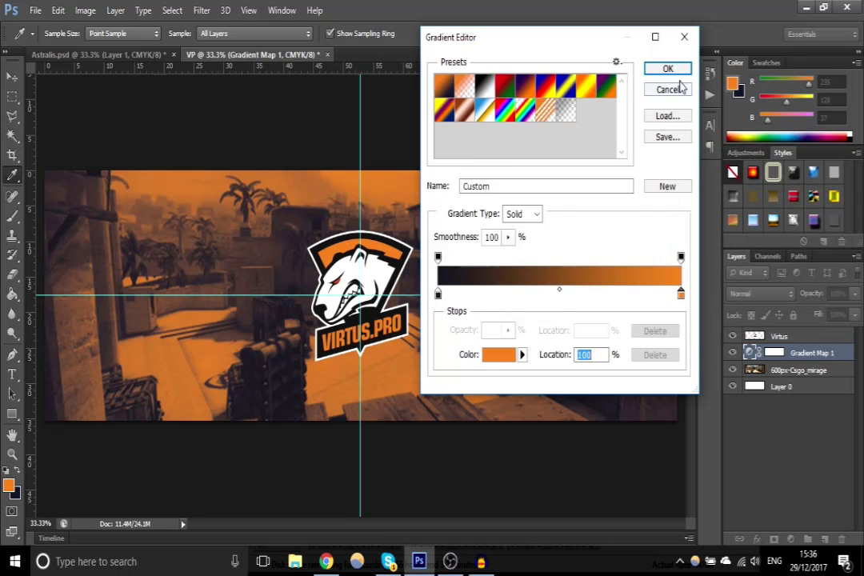
left_click(667, 69)
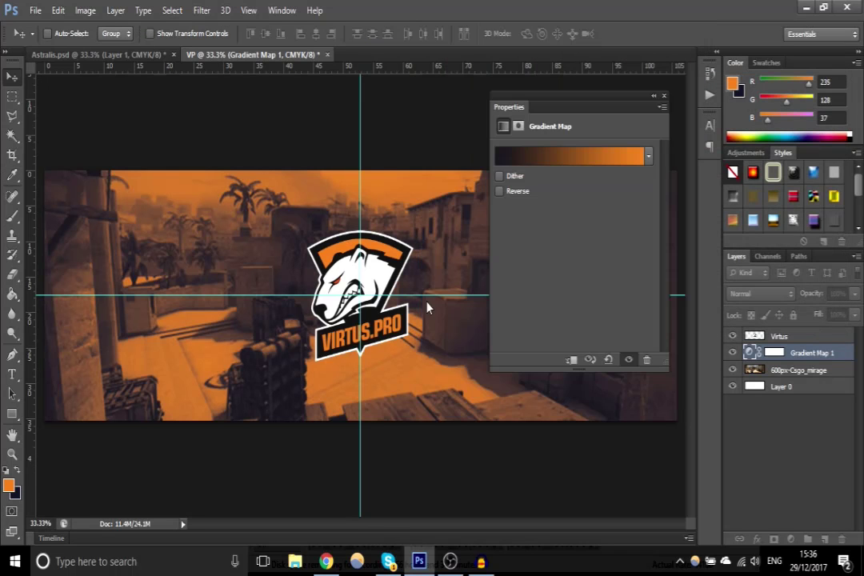
left_click(664, 96)
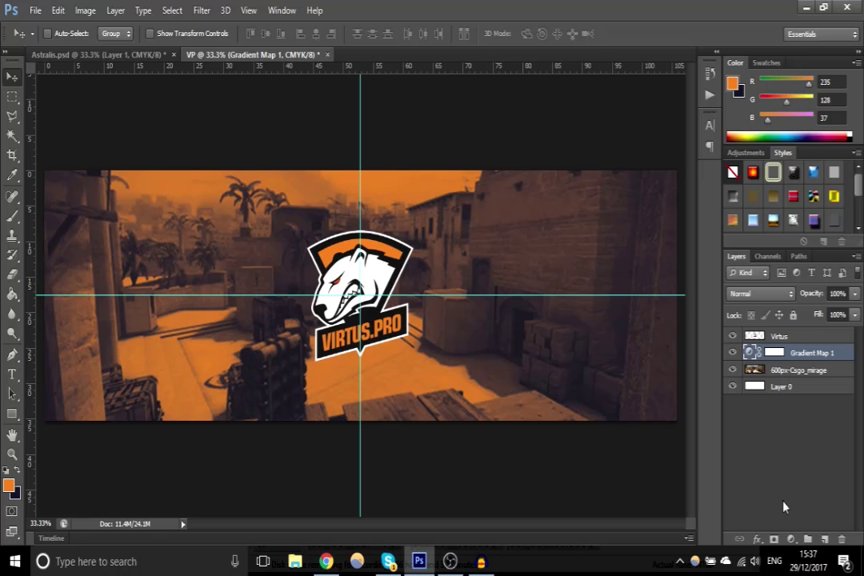
Create a new empty layer between the gradient map and the Virtus logo, keeping the default settings
left_click(856, 253)
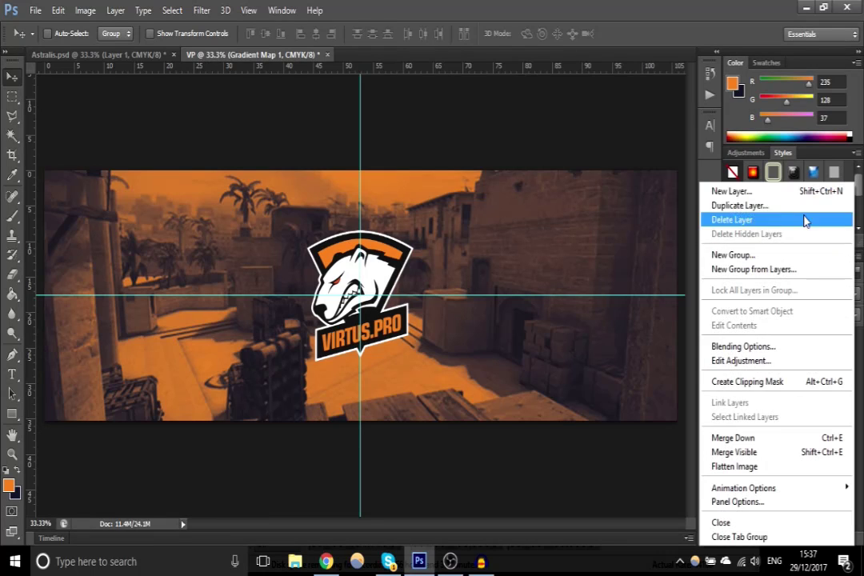
left_click(775, 193)
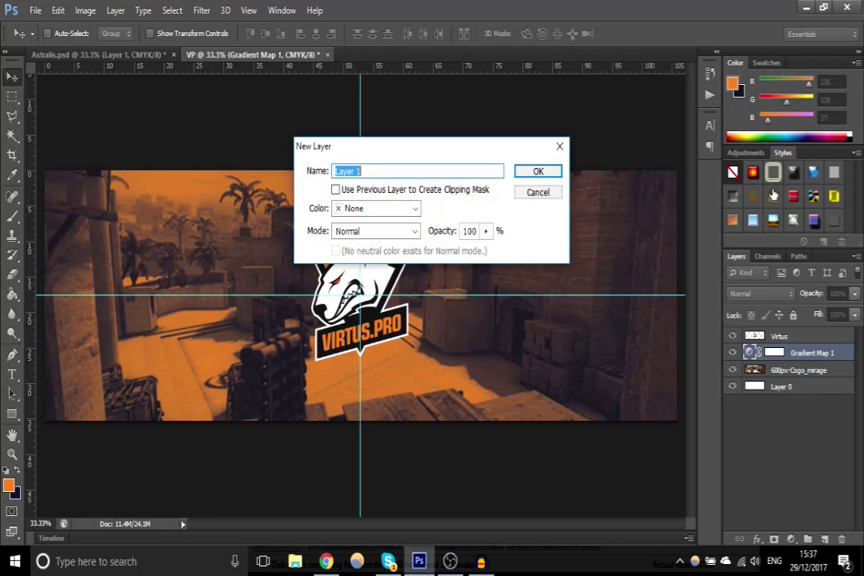
left_click(549, 172)
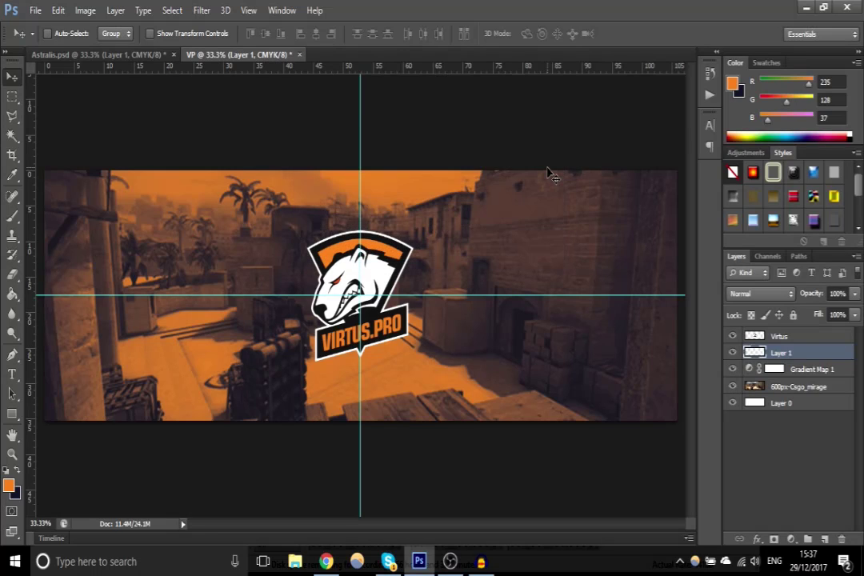
Outline a slanted four-sided selection over the right end of the banner with the Polygonal Lasso, extending past the canvas edges
left_click(13, 117)
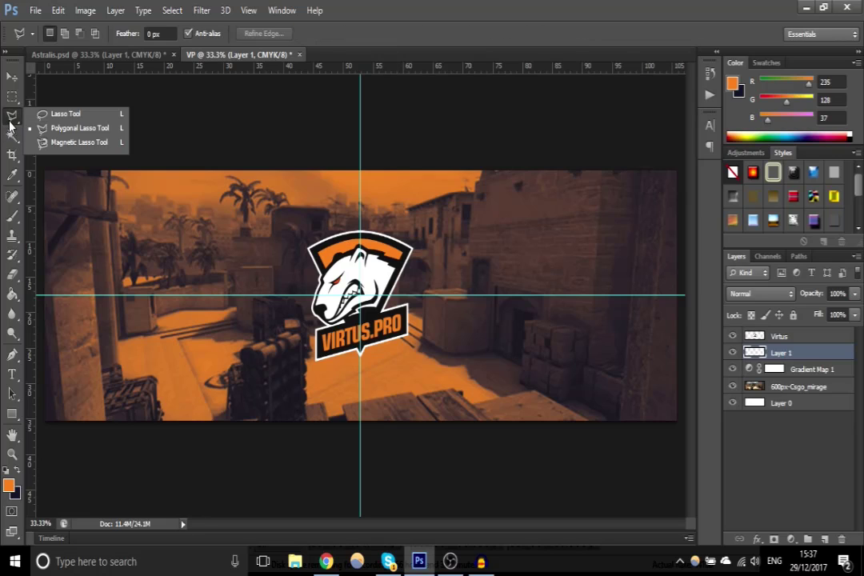
left_click(52, 130)
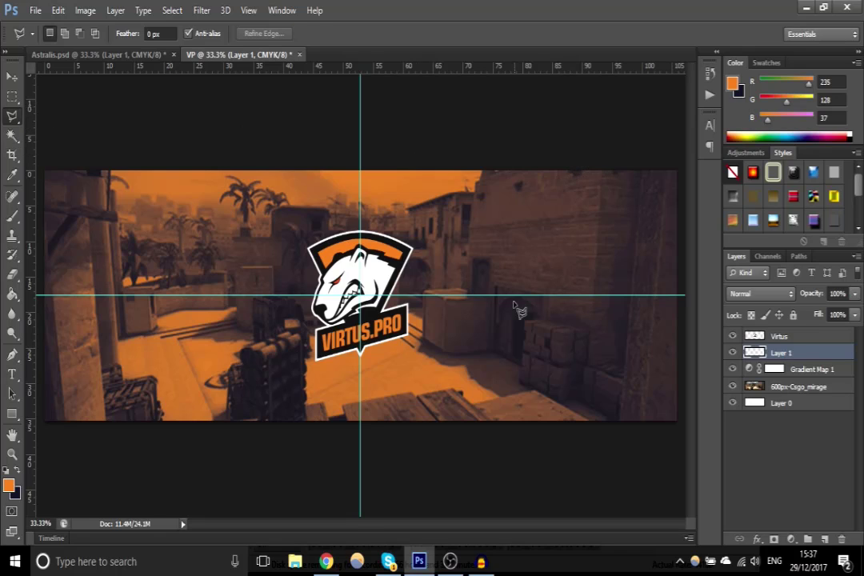
left_click(493, 430)
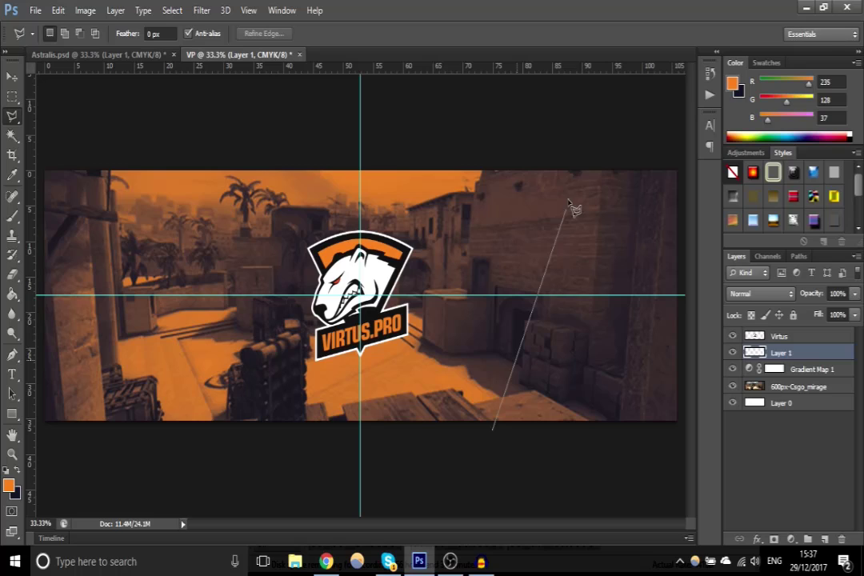
left_click(584, 148)
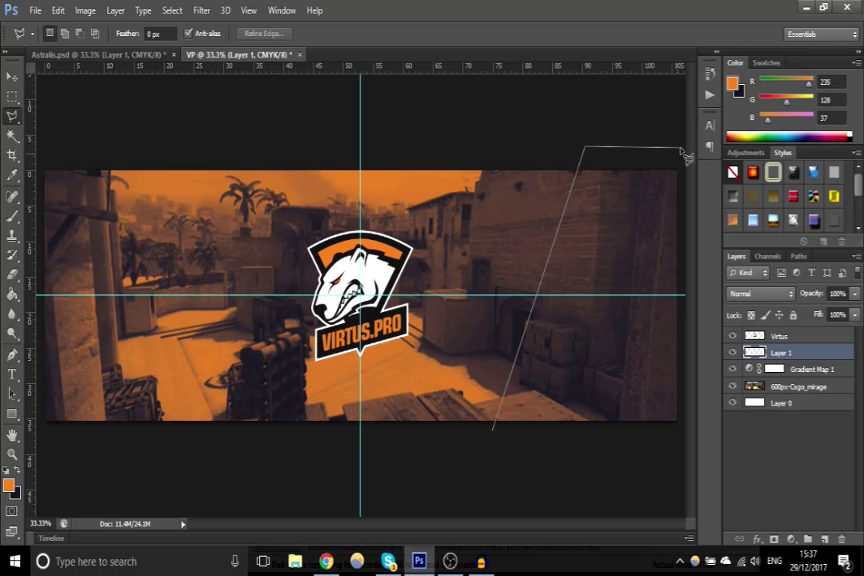
left_click(680, 149)
left_click(683, 465)
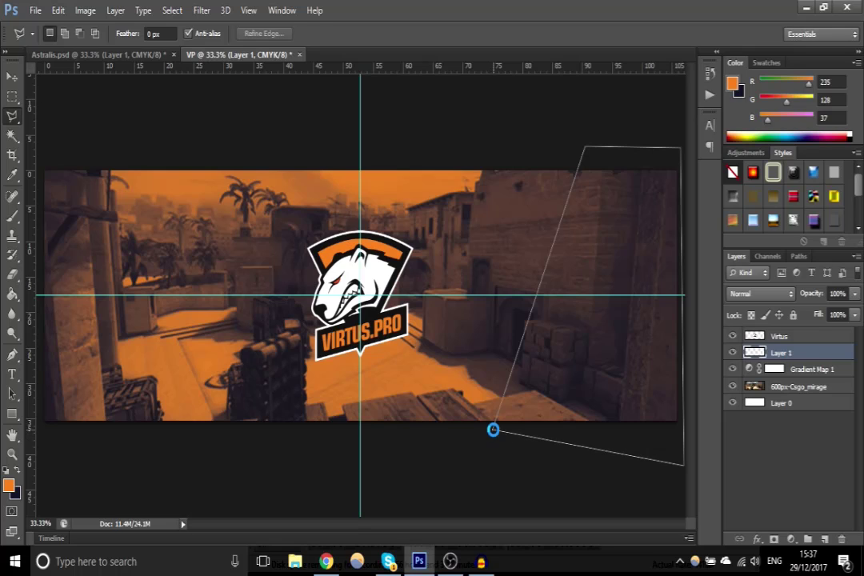
left_click(493, 430)
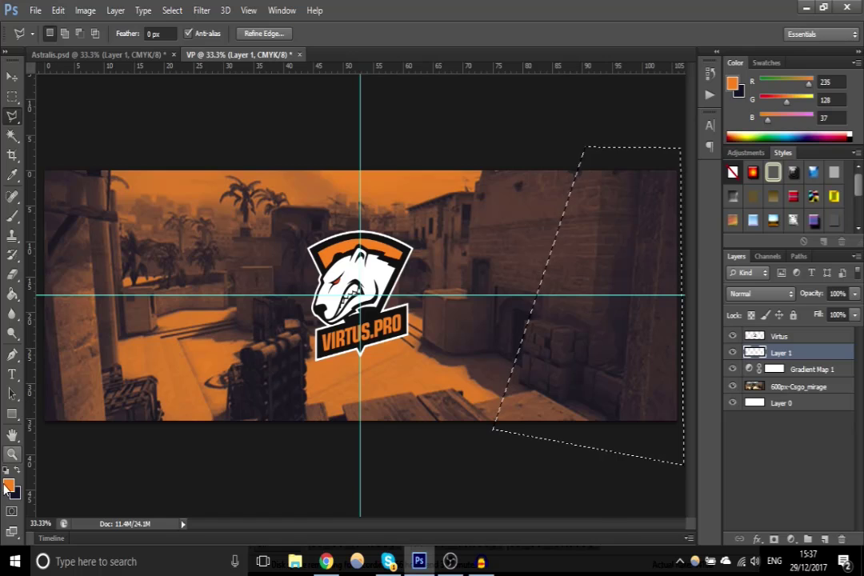
Fill the slanted selection with the foreground orange and set the layer's blend mode to Darker Color
left_click(12, 293)
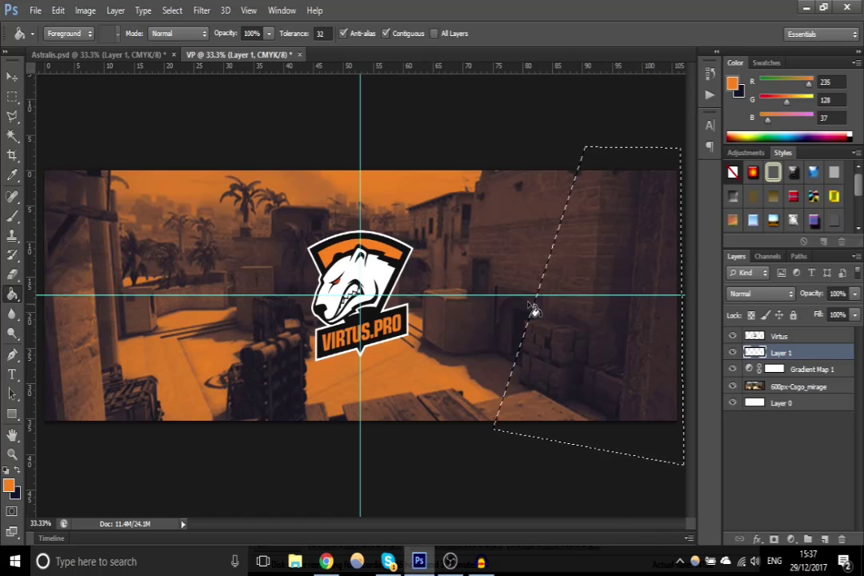
left_click(572, 378)
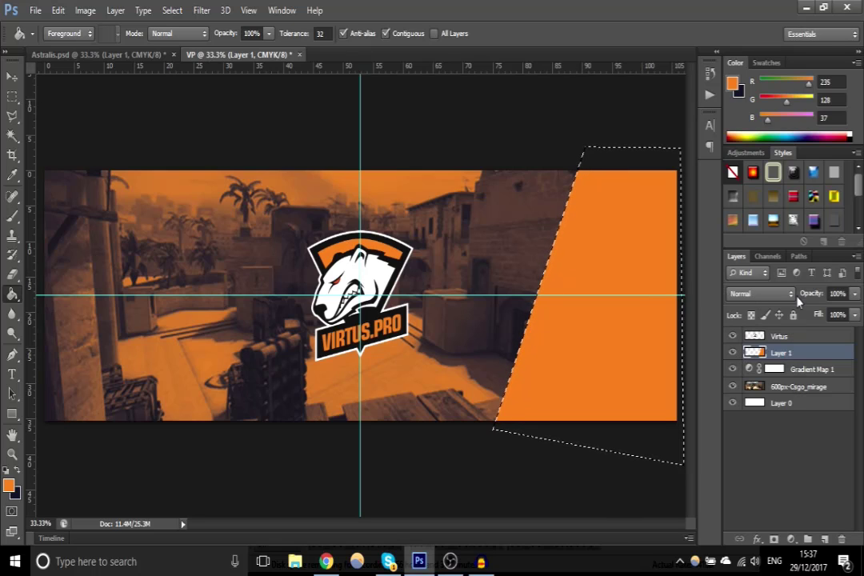
left_click(760, 295)
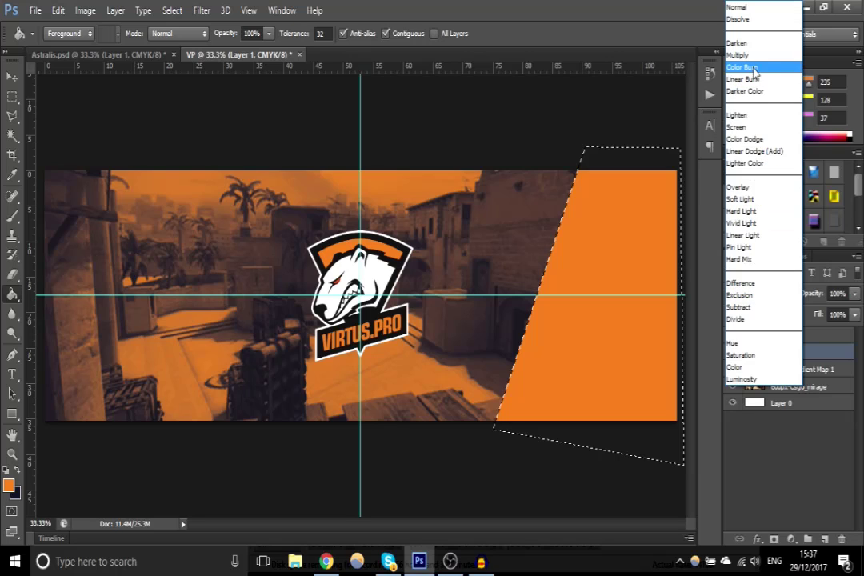
left_click(778, 94)
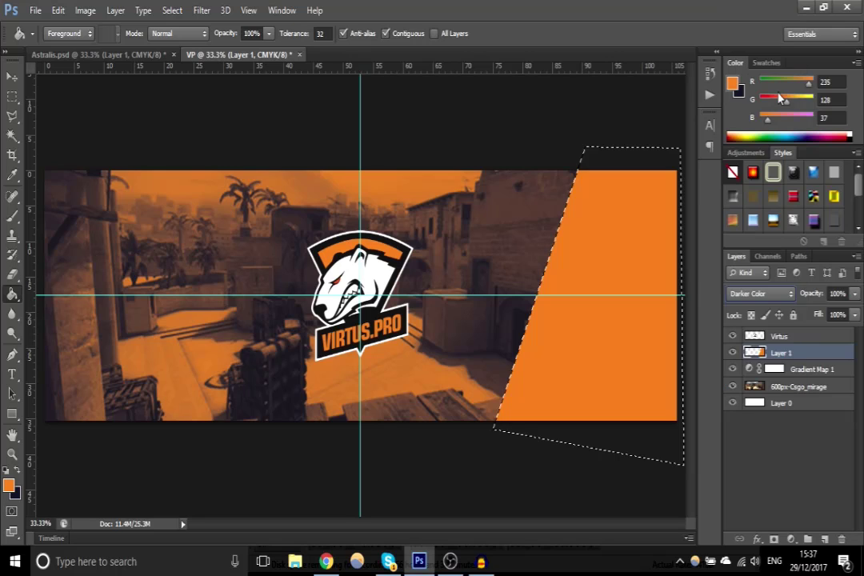
Add a drop shadow to the slanted panel layer with distance 0 px and size 250 px
double_click(806, 358)
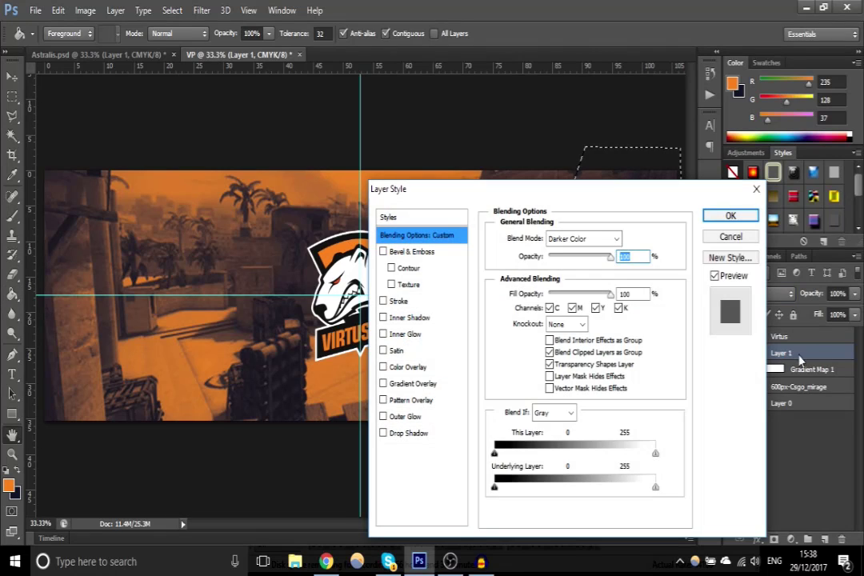
left_click(418, 440)
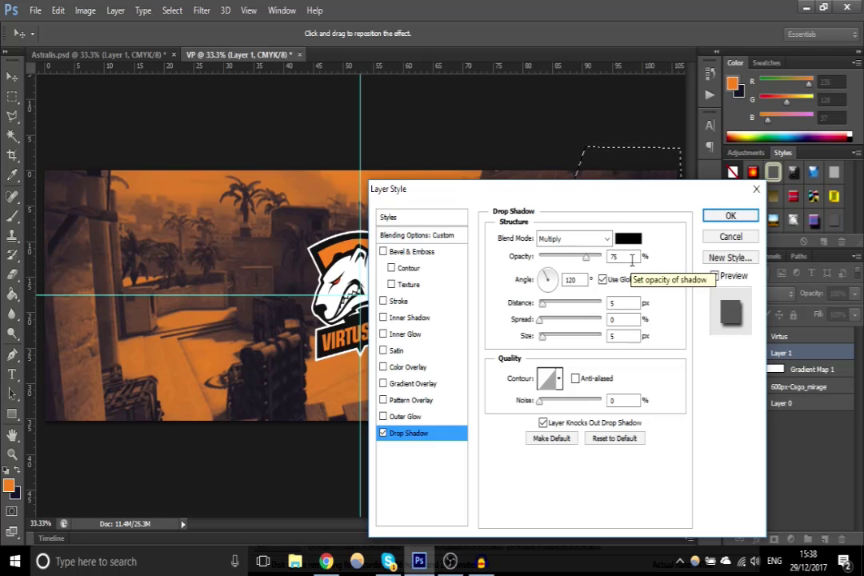
double_click(612, 302)
type("0")
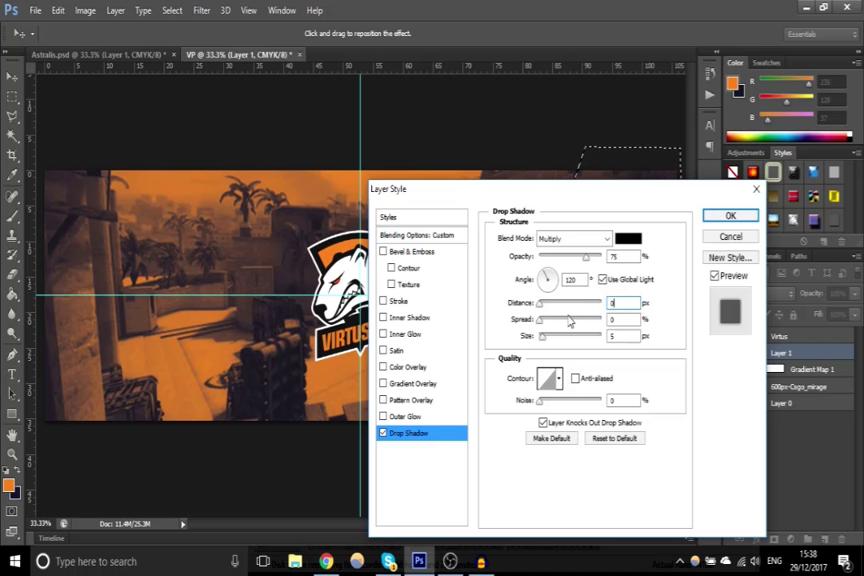
key("Tab")
key("Tab")
type("2")
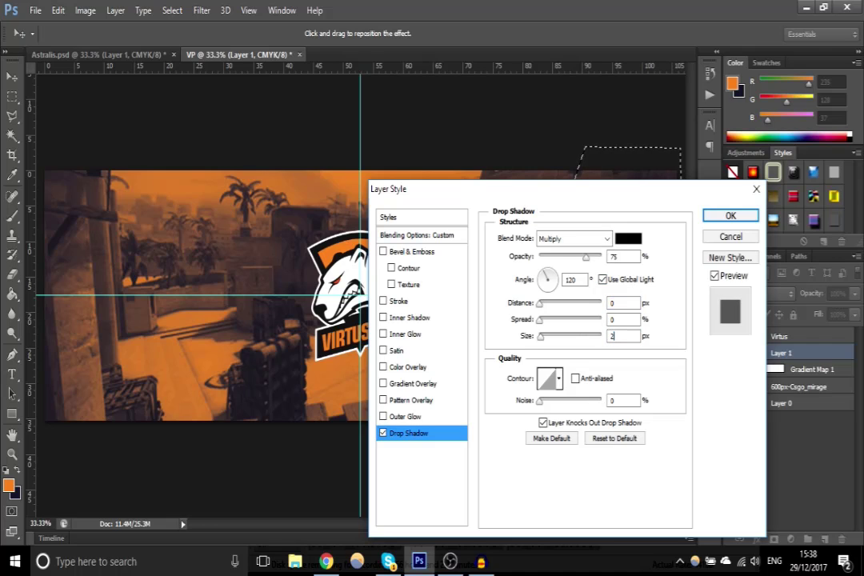
type("50")
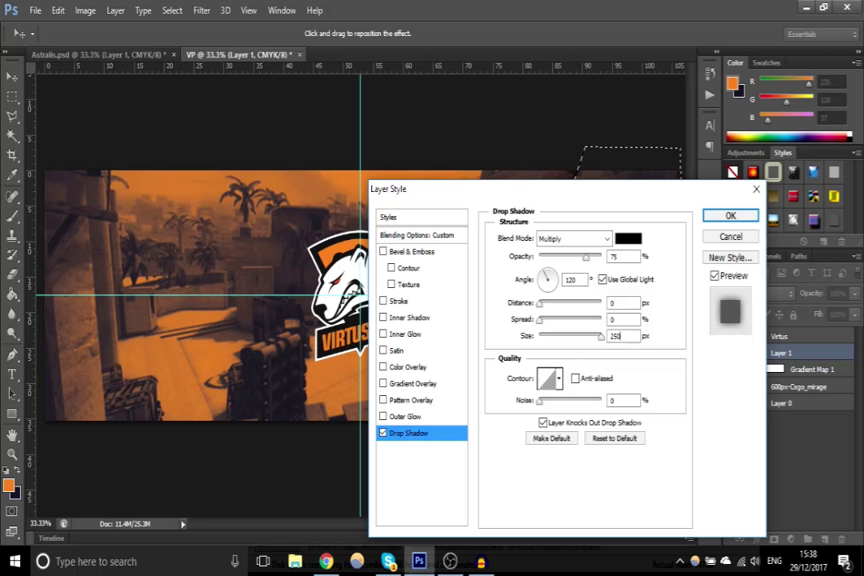
left_click(731, 216)
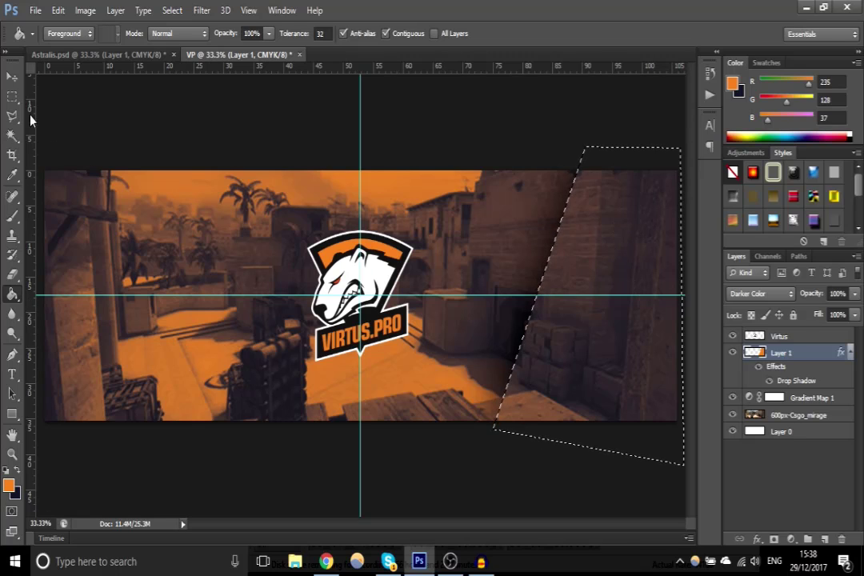
Deselect the slanted area and duplicate the panel layer within the VP document, keeping the default name
left_click(12, 99)
left_click(64, 106)
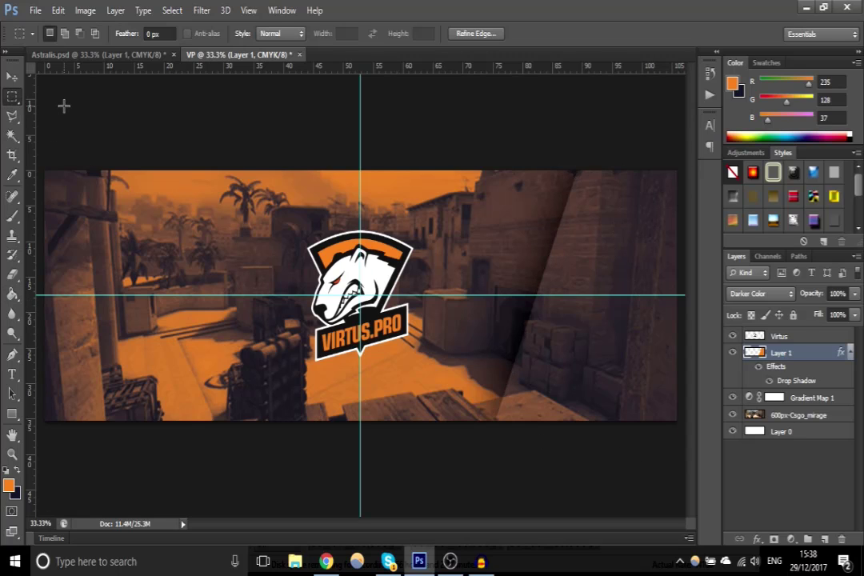
left_click(12, 76)
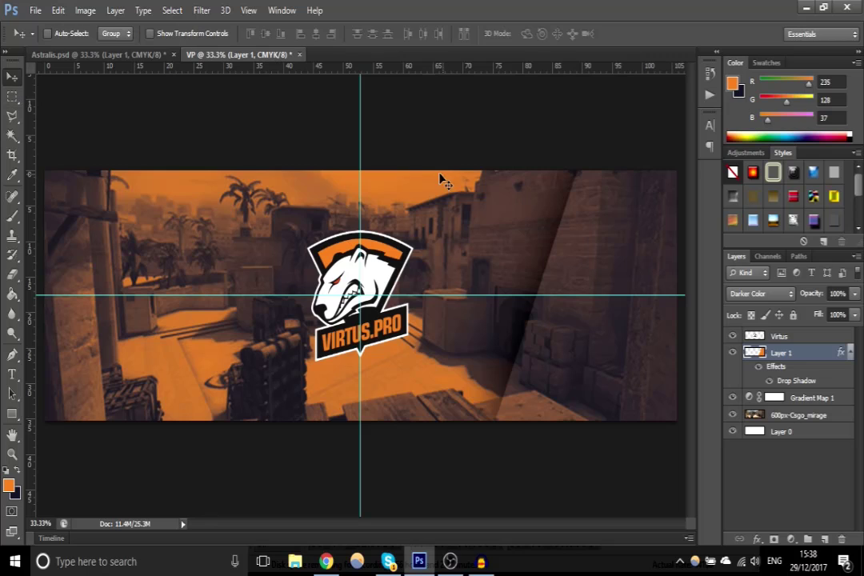
right_click(797, 364)
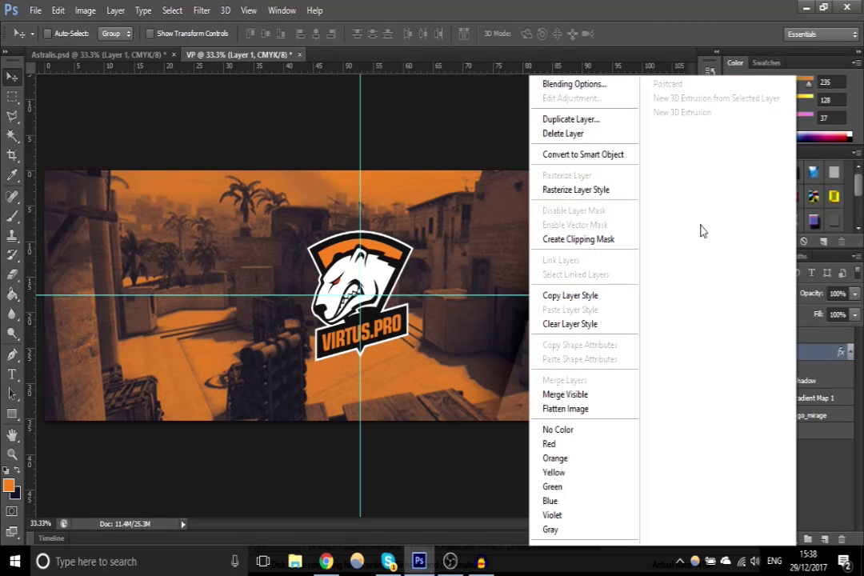
left_click(570, 120)
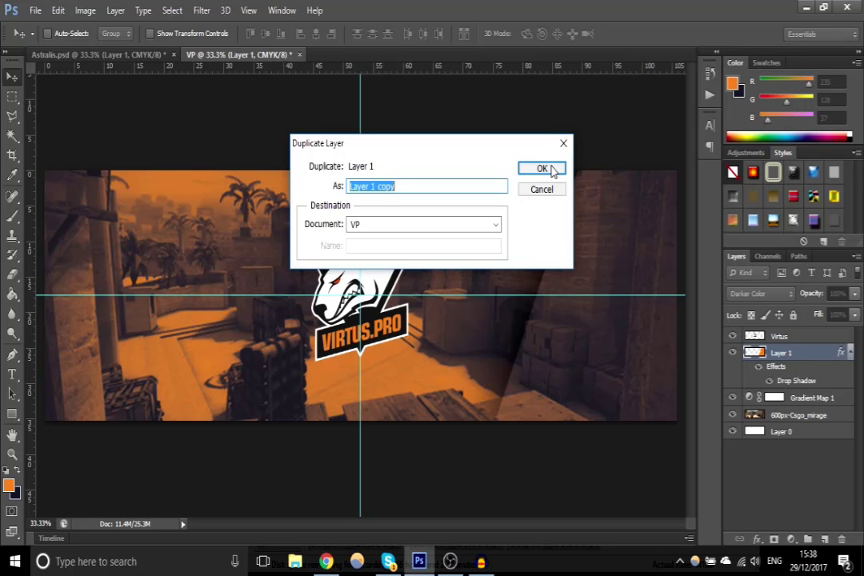
left_click(556, 170)
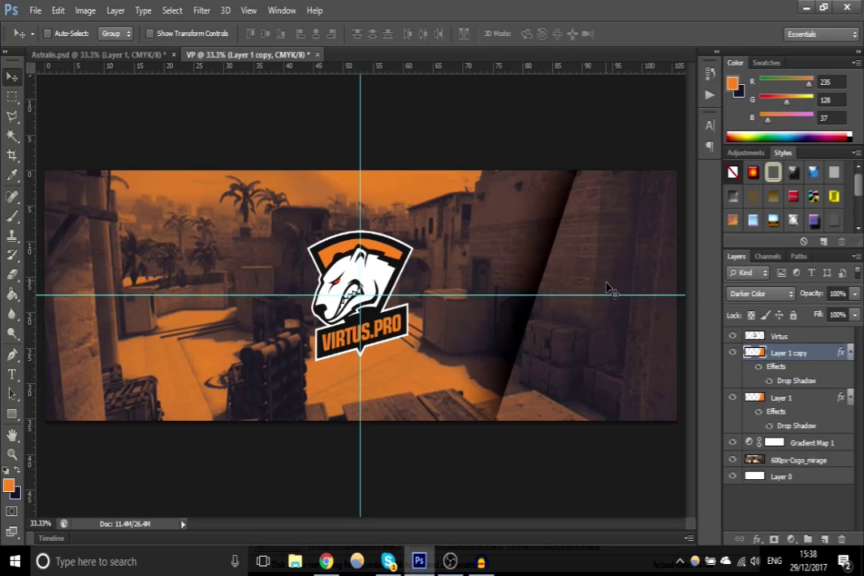
Flip the duplicated panel horizontally and move it over the left end of the banner to mirror the right panel
left_click_drag(550, 292, 257, 284)
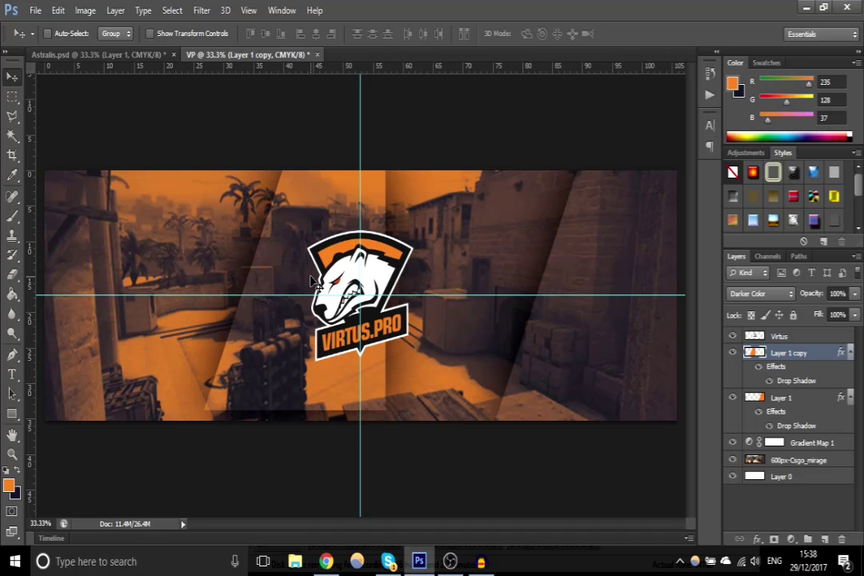
left_click(60, 12)
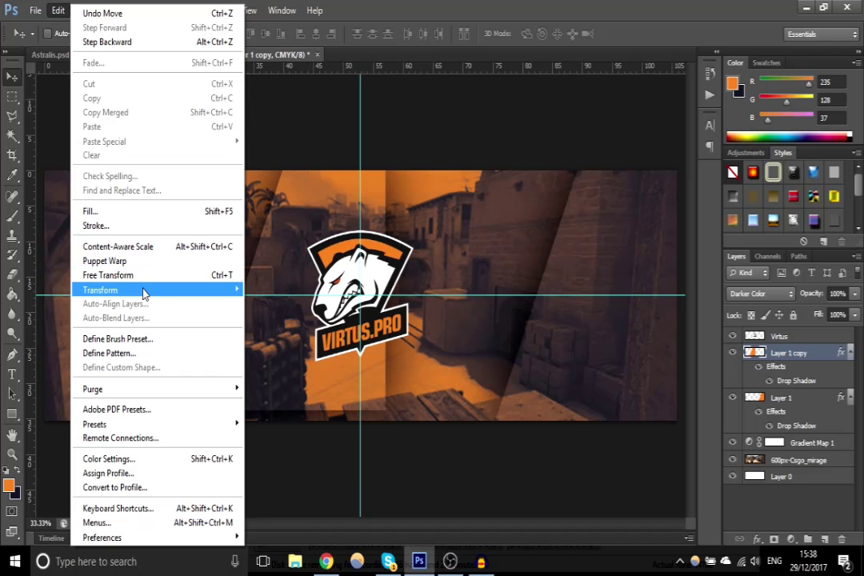
mouse_move(144, 290)
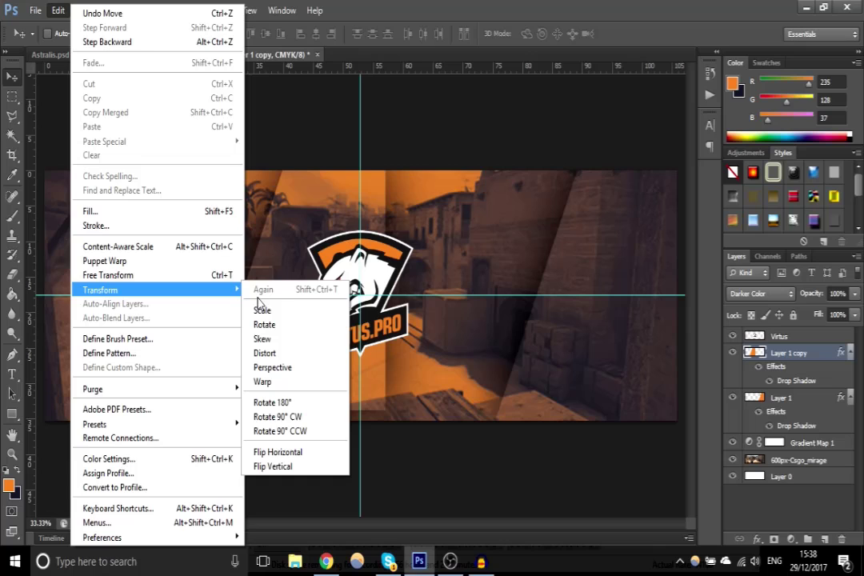
left_click(299, 454)
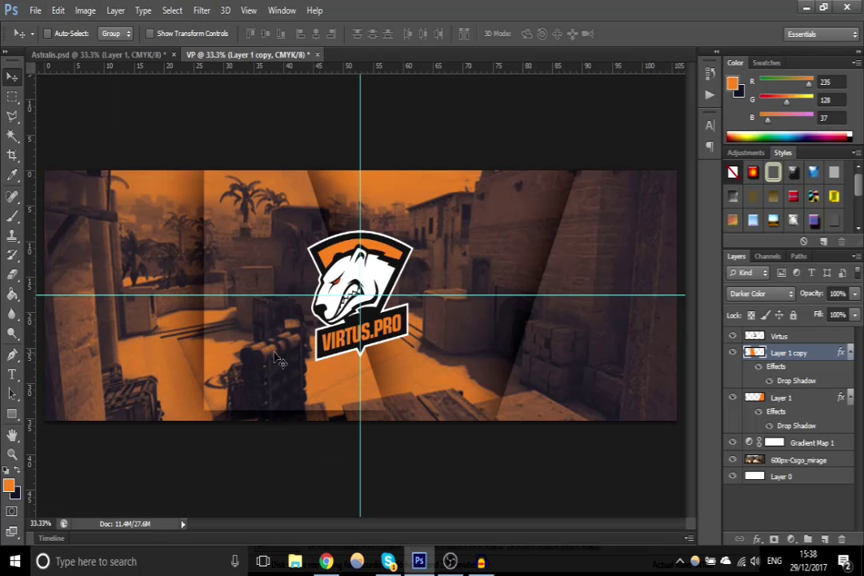
left_click_drag(232, 364, 114, 362)
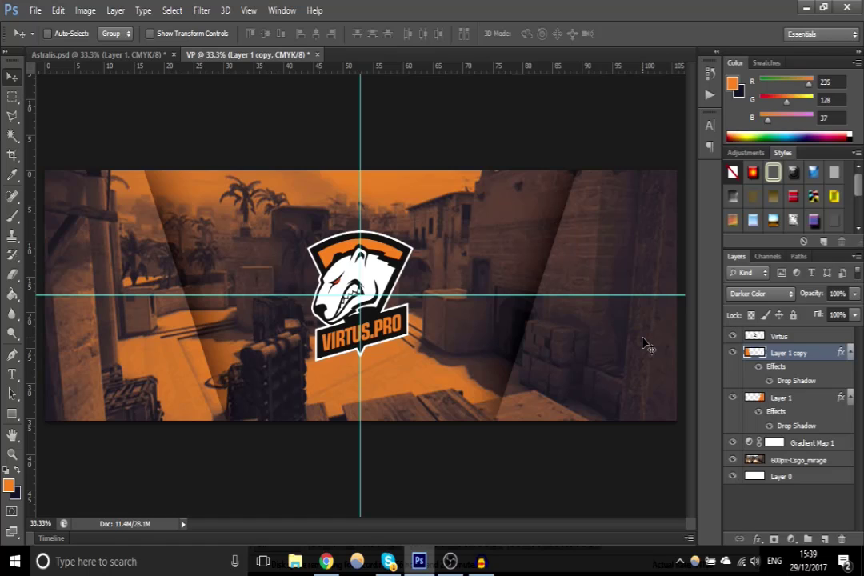
Draw an orange rectangle of about 3033 × 1042 px over the whole banner beneath the logo and rasterize its layer
left_click(9, 485)
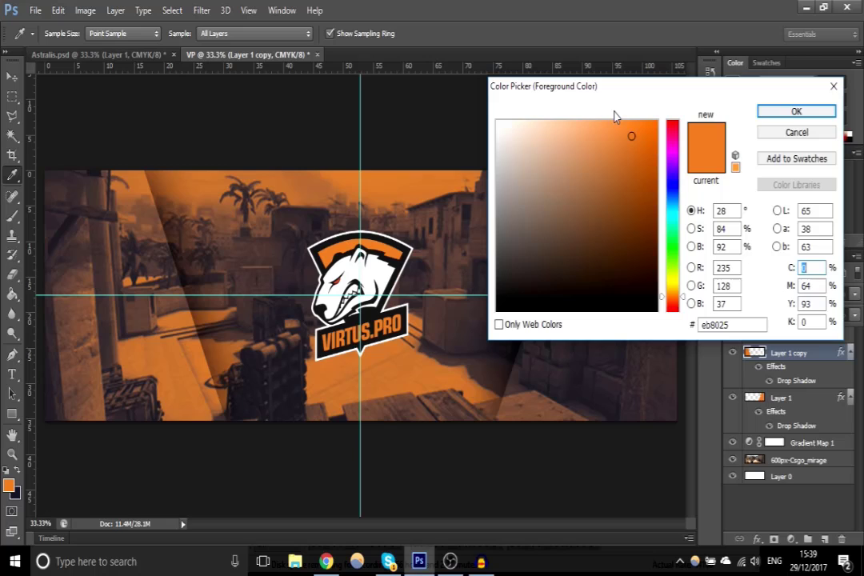
left_click(772, 112)
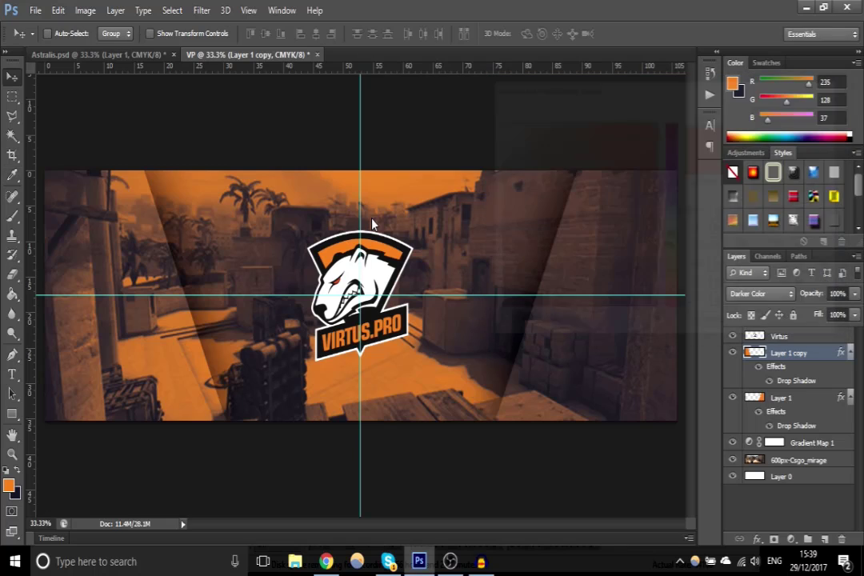
left_click(8, 416)
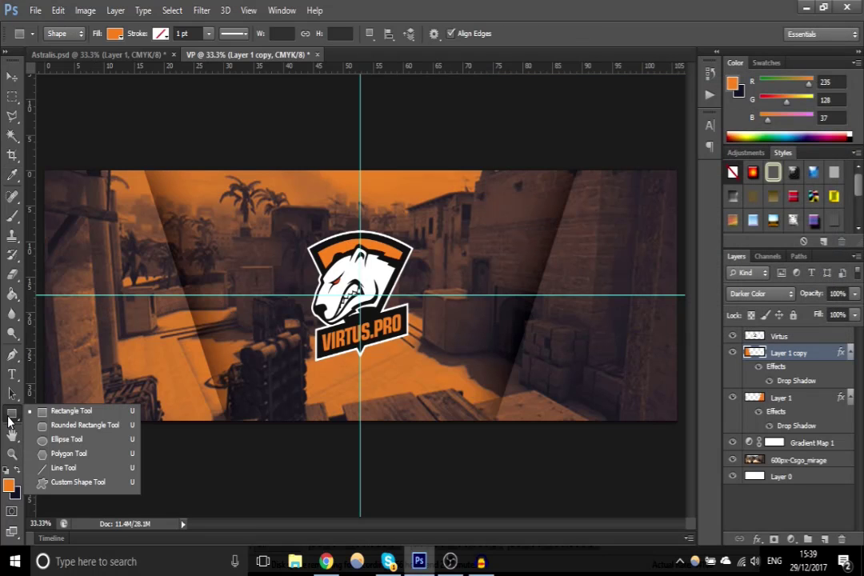
left_click(72, 412)
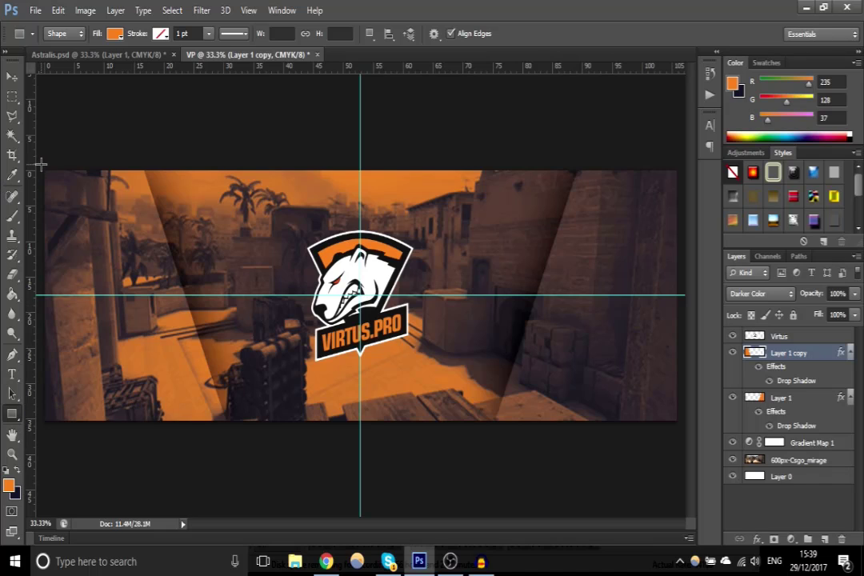
left_click_drag(40, 164, 679, 424)
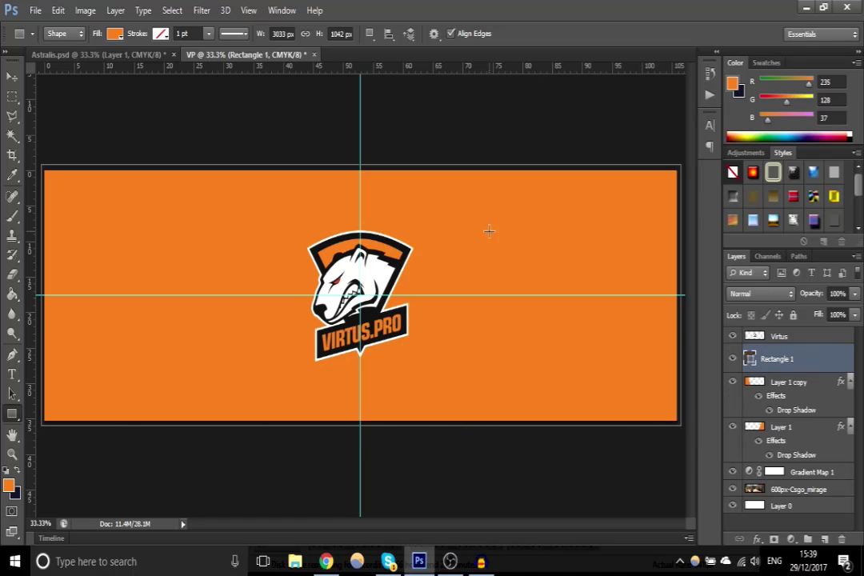
right_click(814, 360)
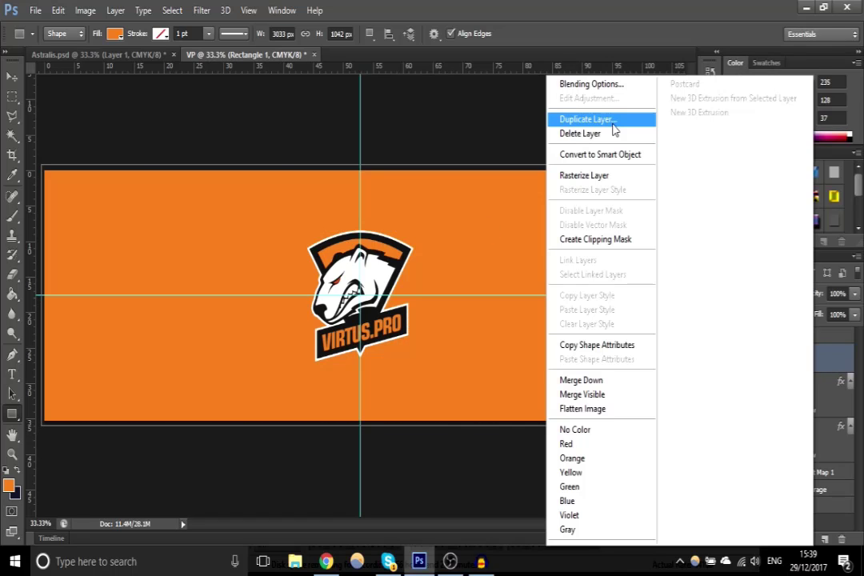
left_click(597, 176)
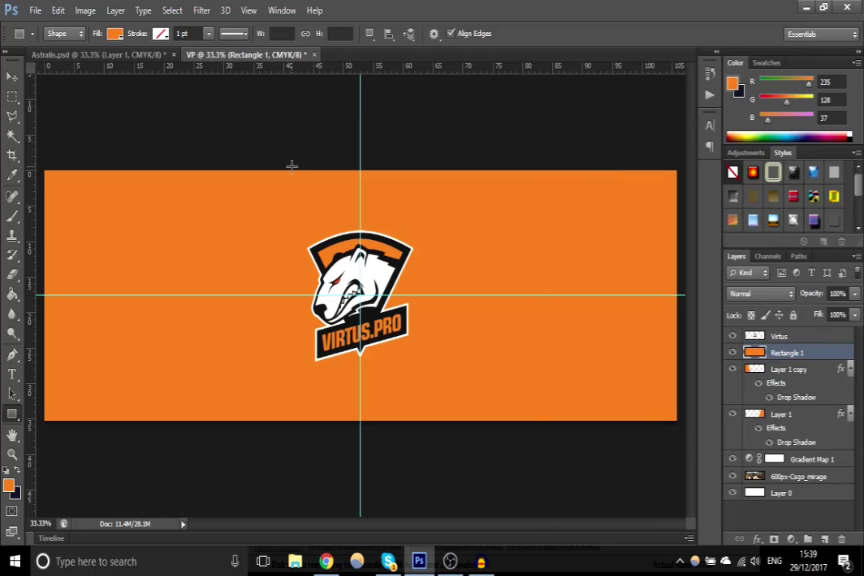
Delete a rectangular selection from inside the orange rectangle so a thin frame remains around the banner, and deselect
left_click(12, 97)
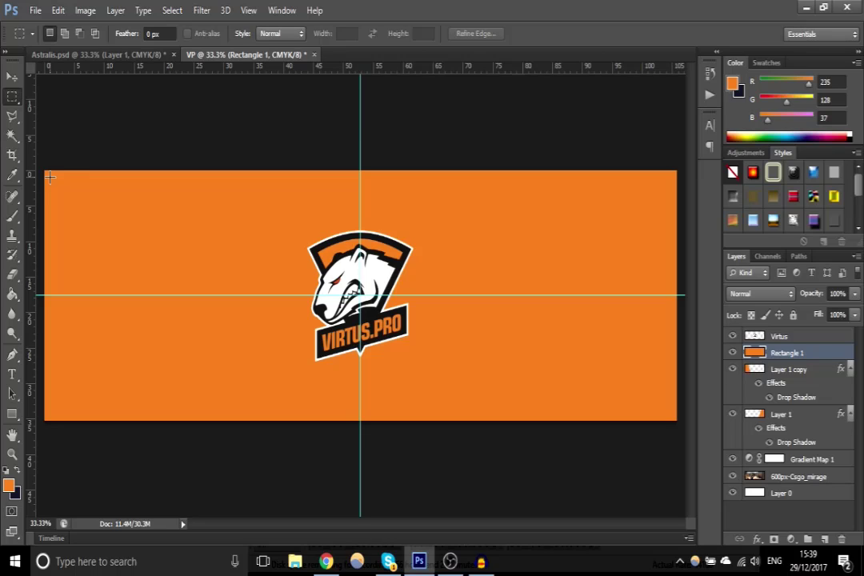
left_click_drag(50, 176, 670, 412)
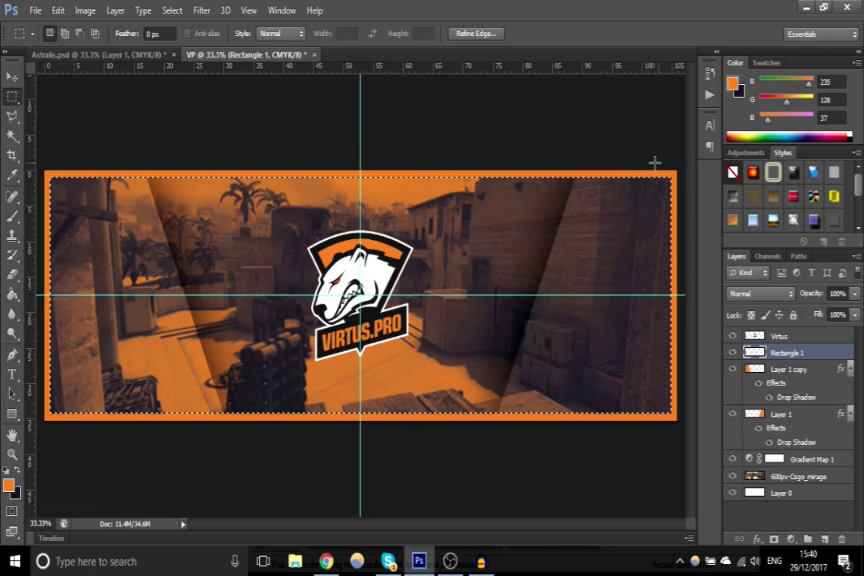
left_click(12, 76)
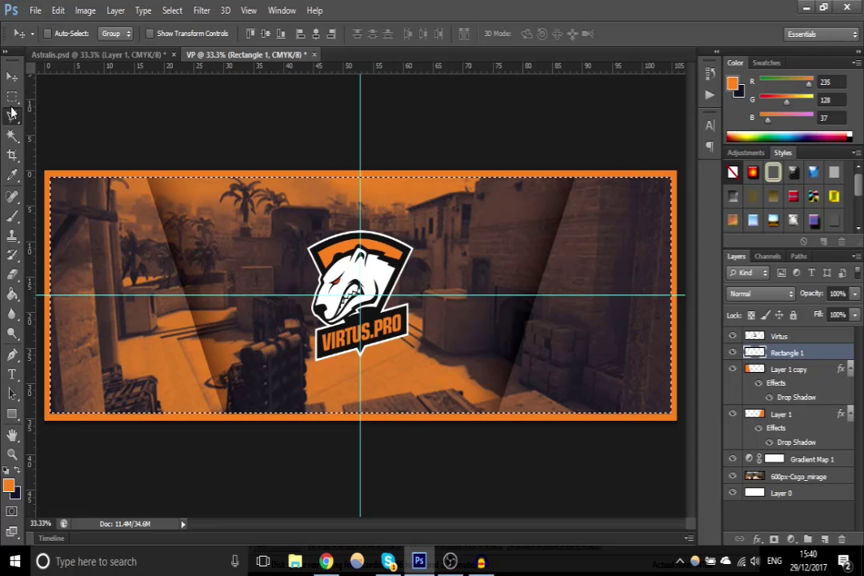
left_click(12, 96)
left_click(80, 96)
left_click(12, 76)
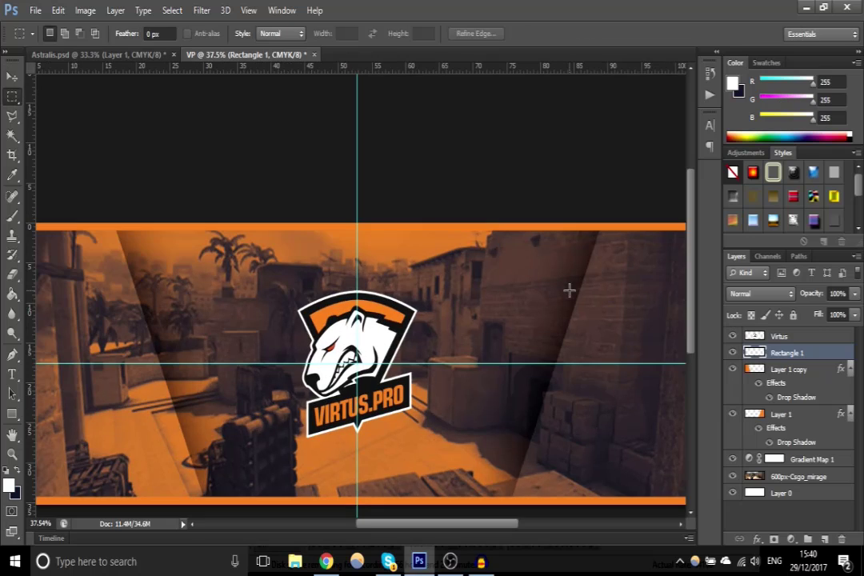
Brush soft white light onto the upper middle of the Mirage background layer with a 1900 px brush
left_click(800, 477)
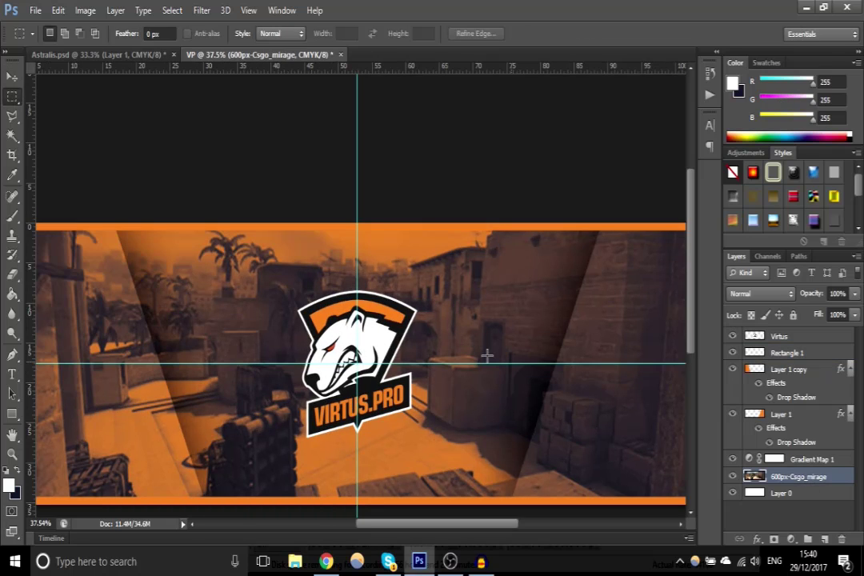
left_click(11, 216)
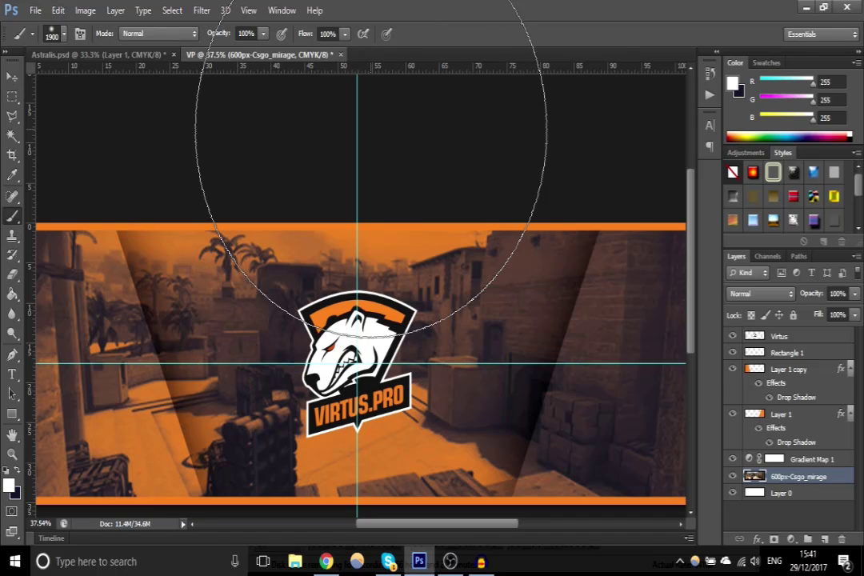
left_click(10, 77)
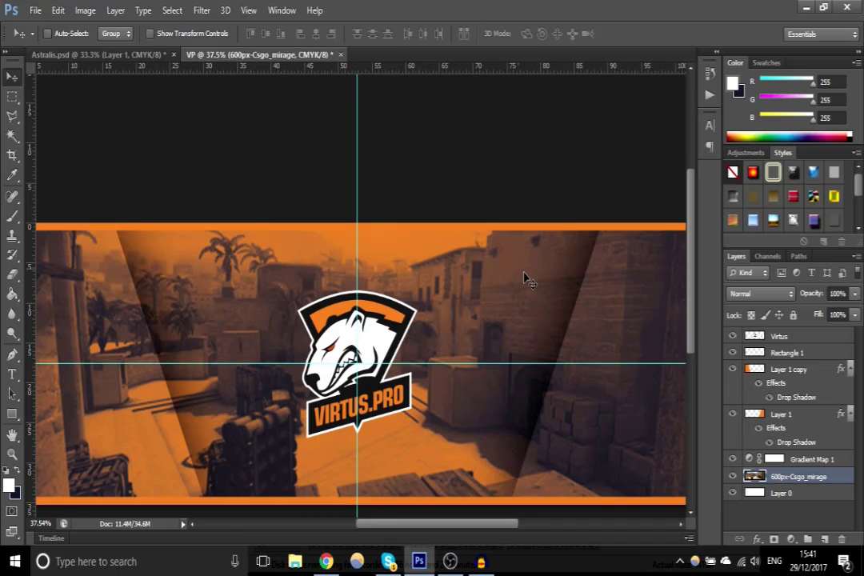
Add a drop shadow to the orange frame's Rectangle 1 layer with distance 0 px, spread 27% and size 87 px
scroll(524, 278, "down", 4)
scroll(520, 278, "up", 1)
scroll(393, 278, "up", 1)
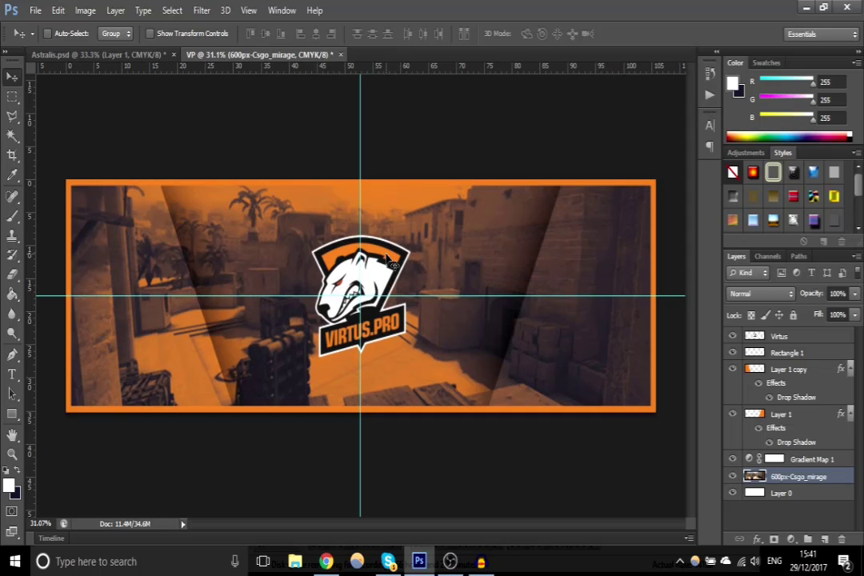
key("z")
left_click(388, 256)
left_click(12, 77)
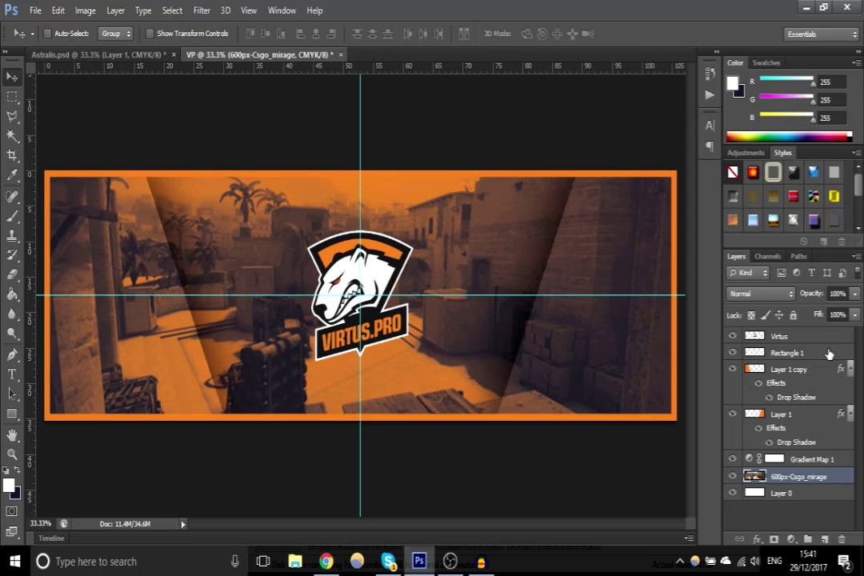
left_click(801, 353)
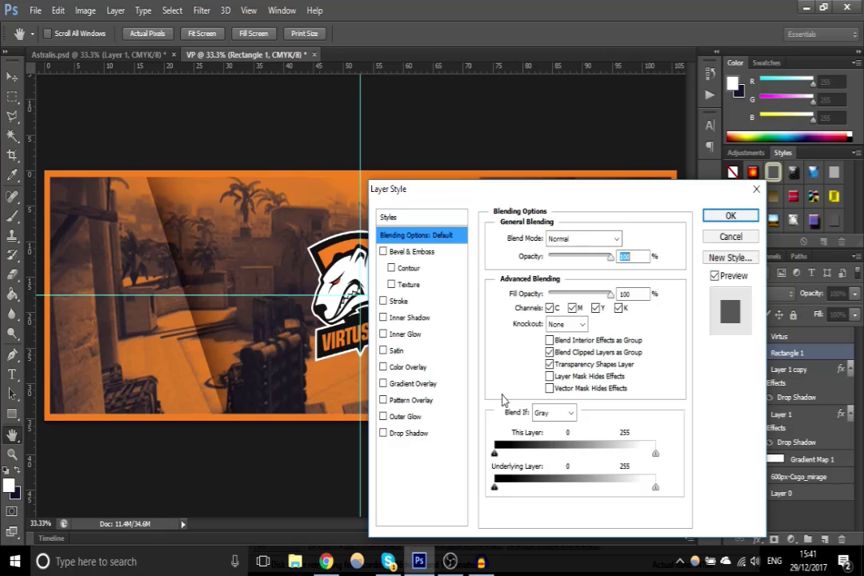
left_click(424, 433)
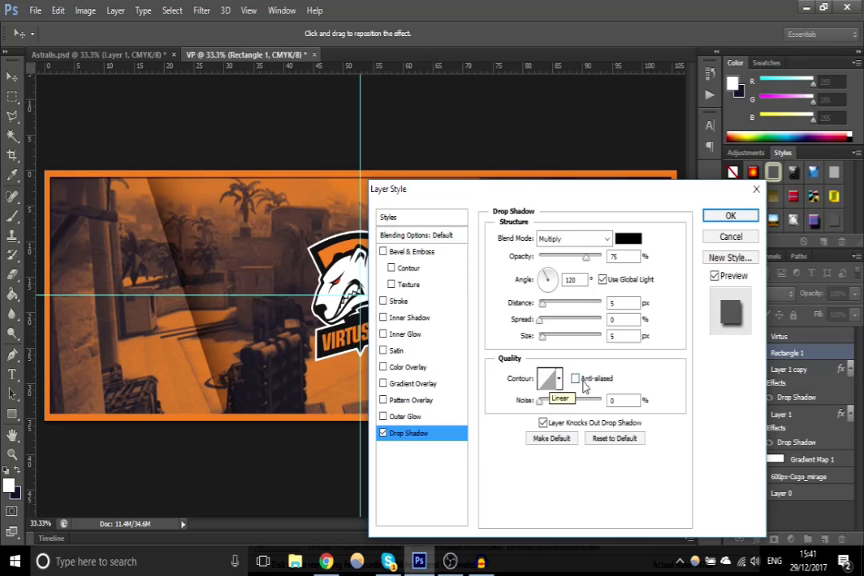
double_click(625, 303)
type("0")
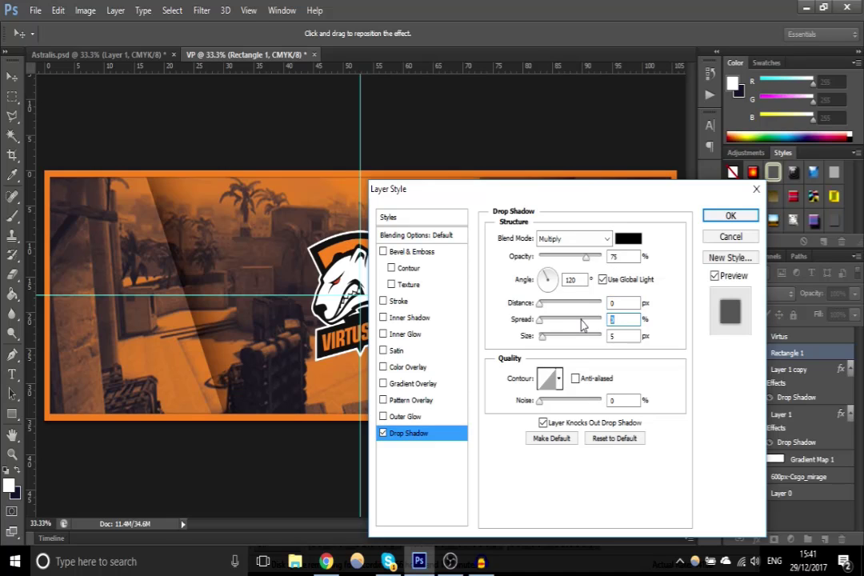
double_click(622, 319)
type("27")
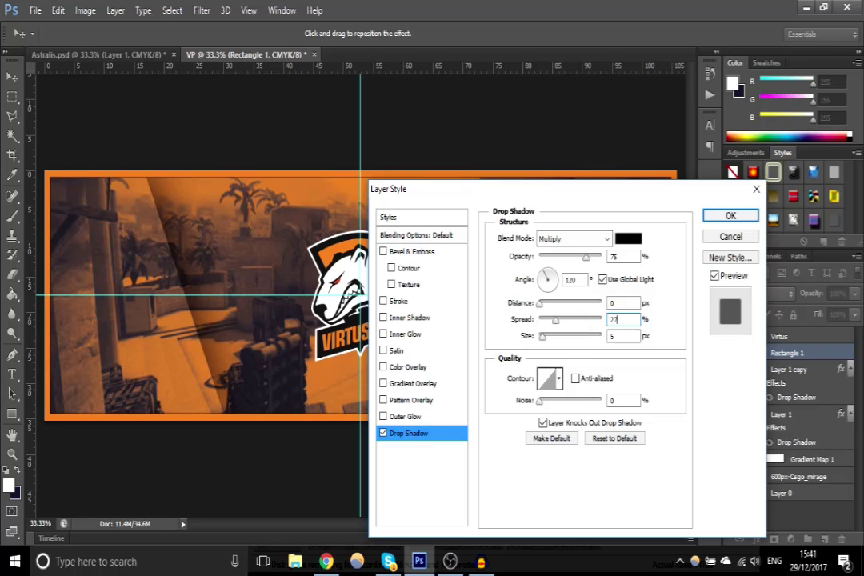
key("Tab")
type("87")
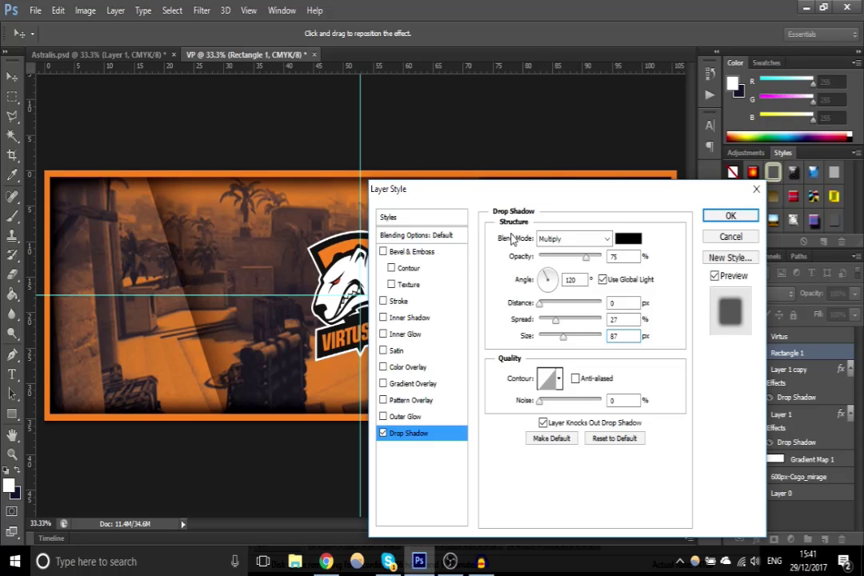
key("Return")
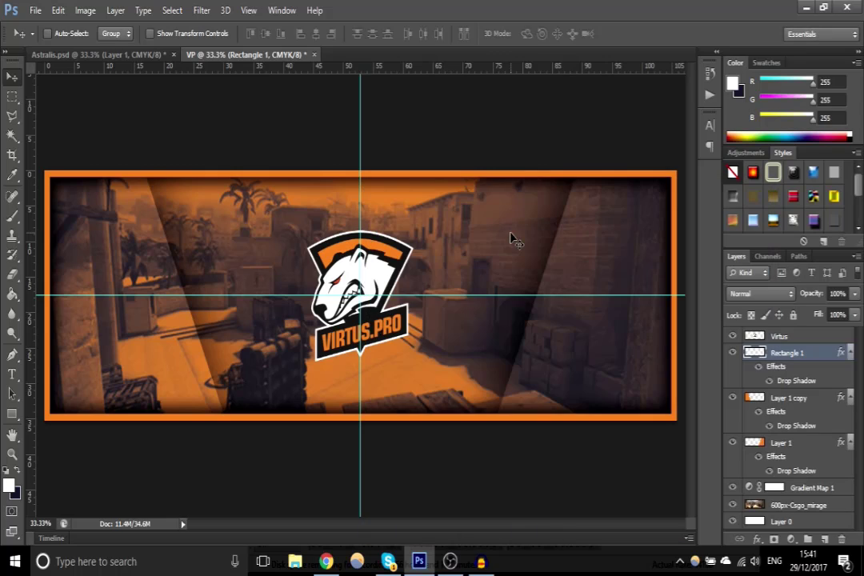
Add a drop shadow to the Virtus logo layer with distance 16 px, spread 13% and size 13 px
left_click(808, 337)
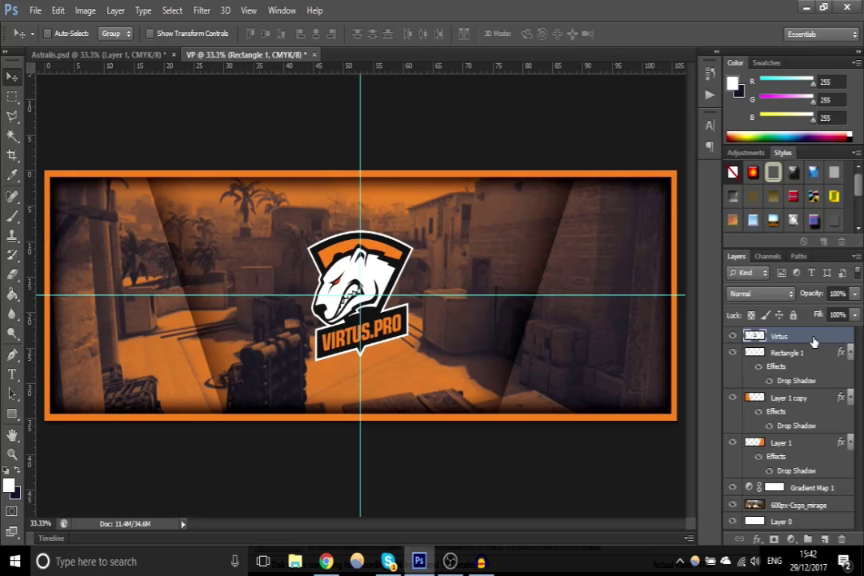
double_click(813, 340)
left_click(408, 433)
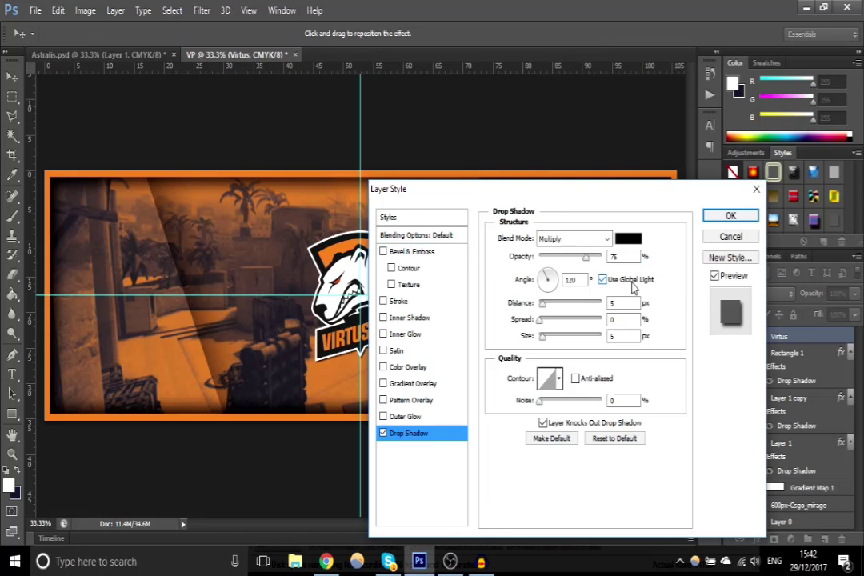
left_click(616, 303)
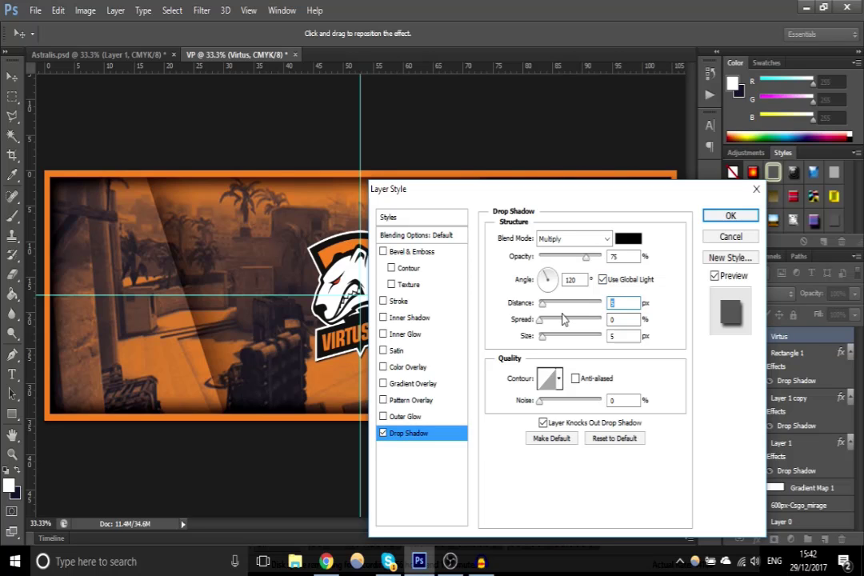
type("16")
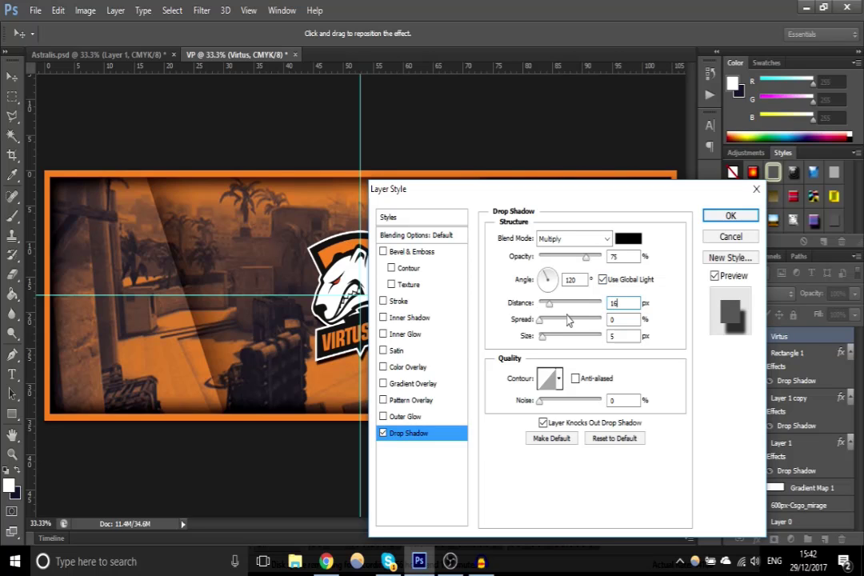
key("Tab")
type("13")
key("Tab")
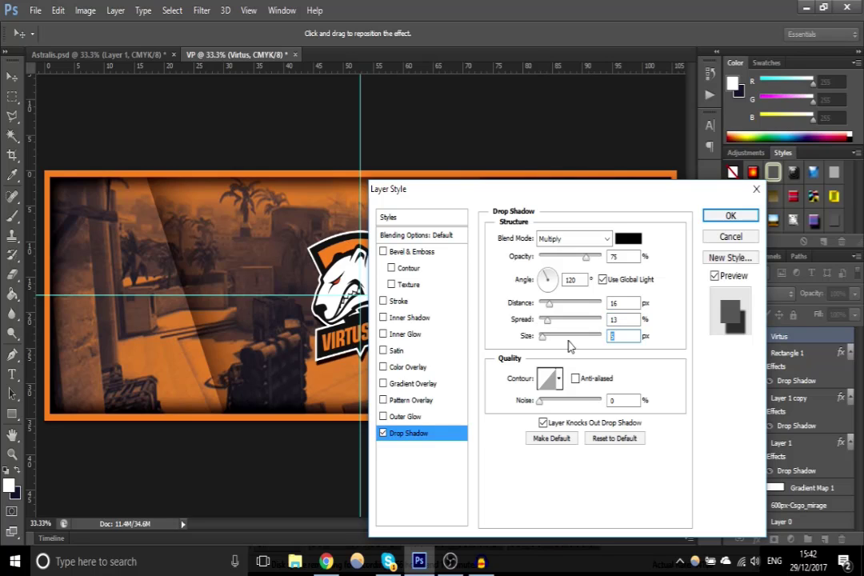
type("13")
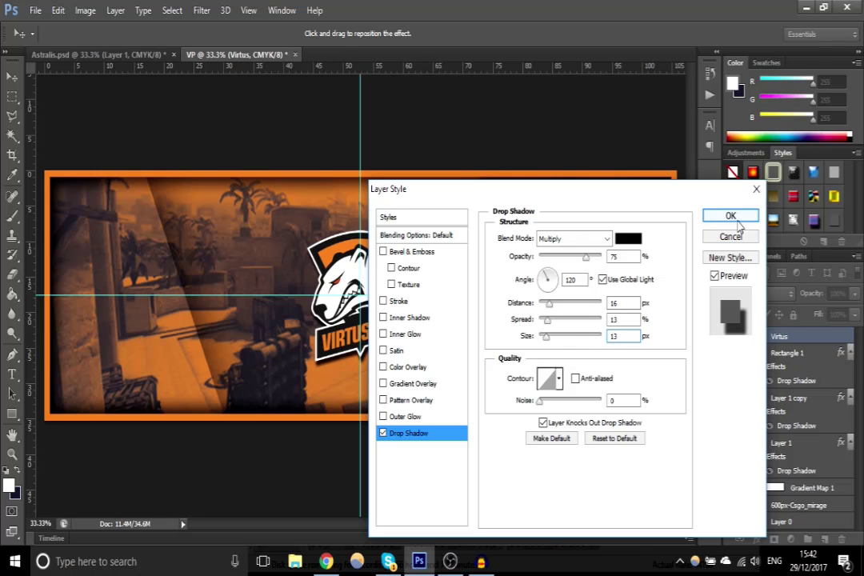
left_click(730, 216)
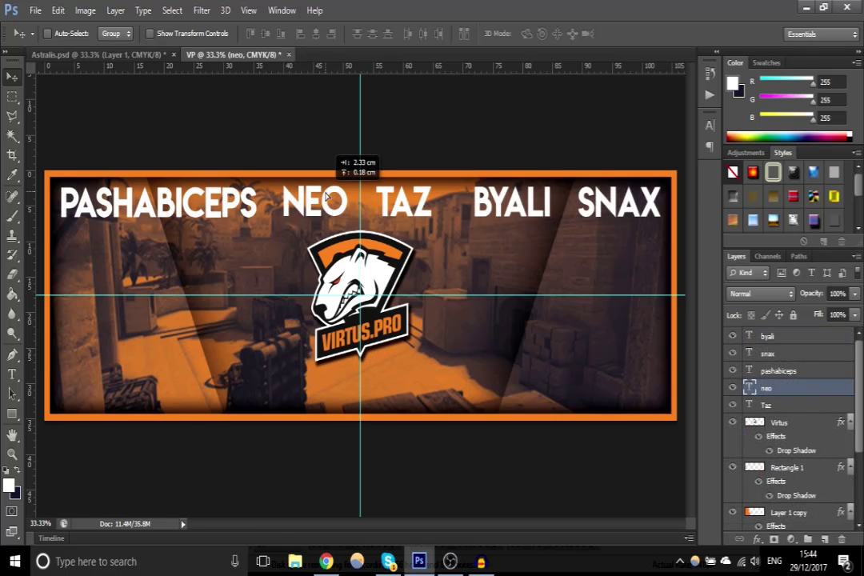
Position the NEO text between PASHABICEPS and TAZ in the row of player names above the logo
left_click_drag(326, 196, 325, 196)
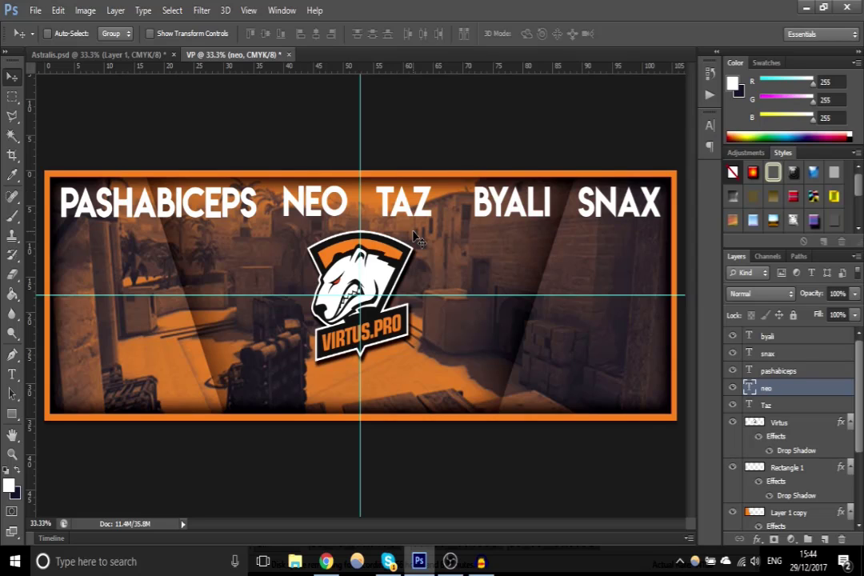